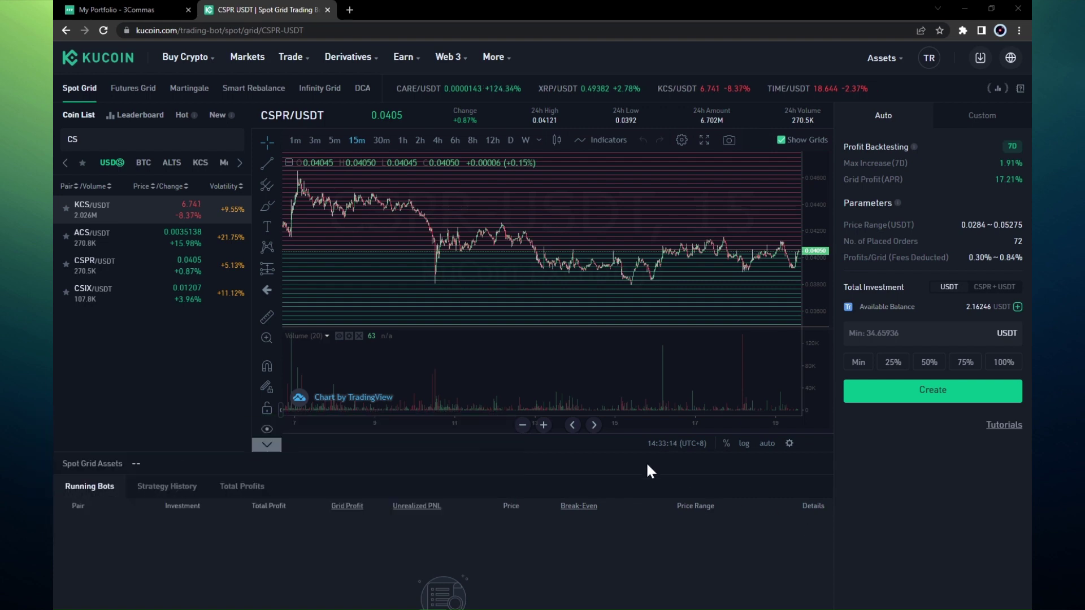
{"action": "left_click", "coordinate": [137, 12]}
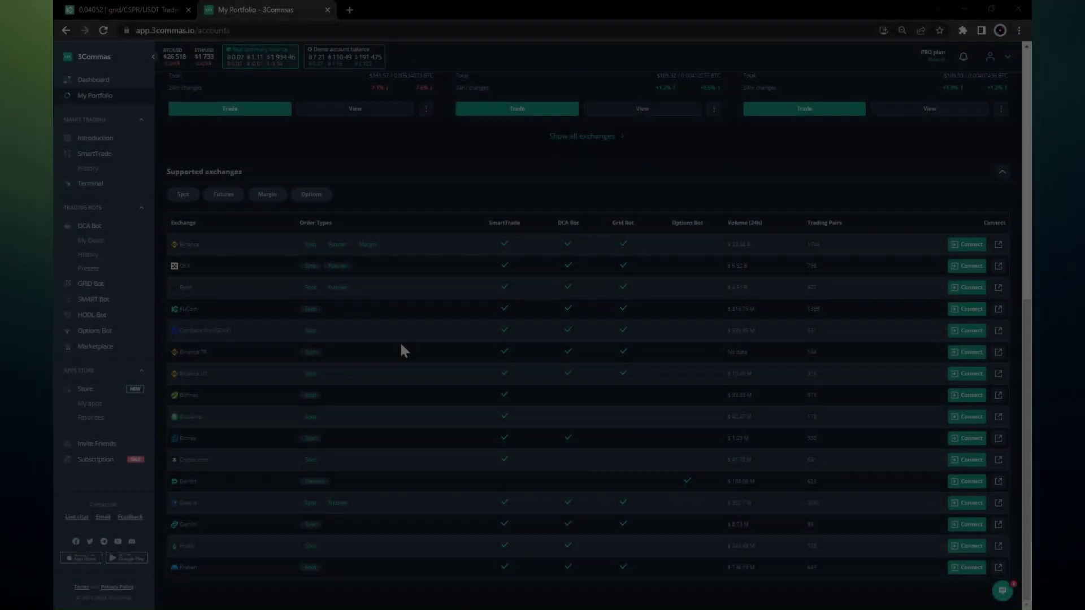
Step: Start a Stable-strategy CSPR/USDT KuCoin grid bot and show its chart in 15-minute candles
{"action": "left_click", "coordinate": [89, 284]}
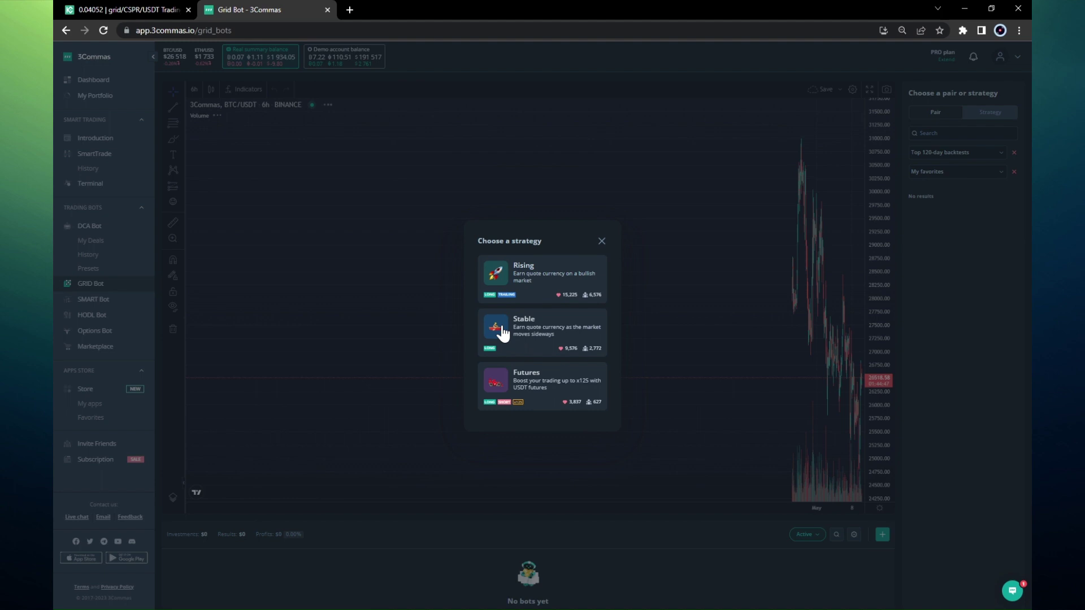
{"action": "left_click", "coordinate": [503, 334]}
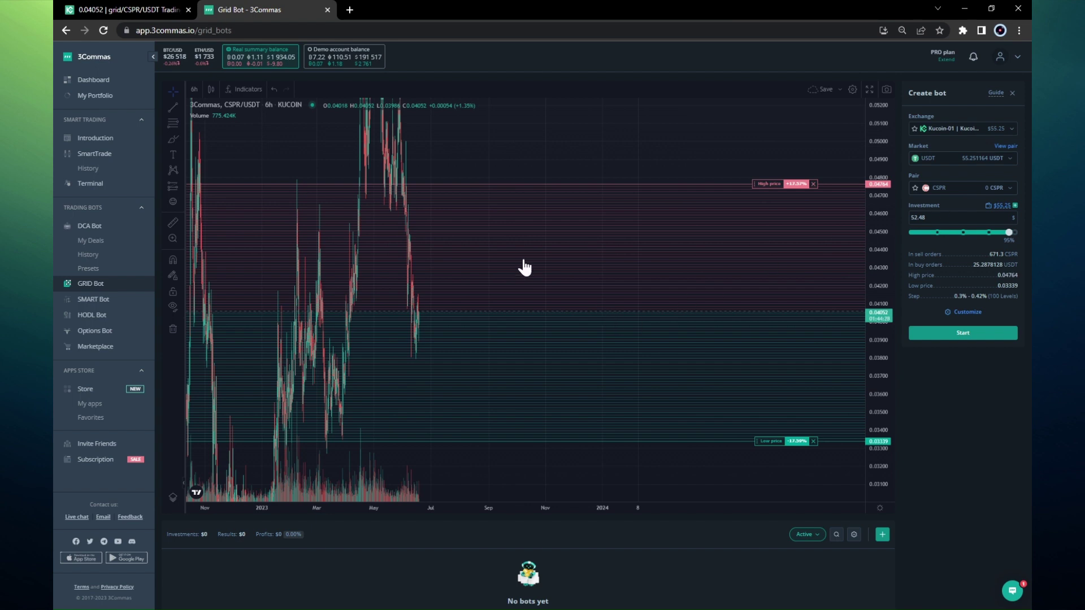
{"action": "left_click", "coordinate": [194, 89]}
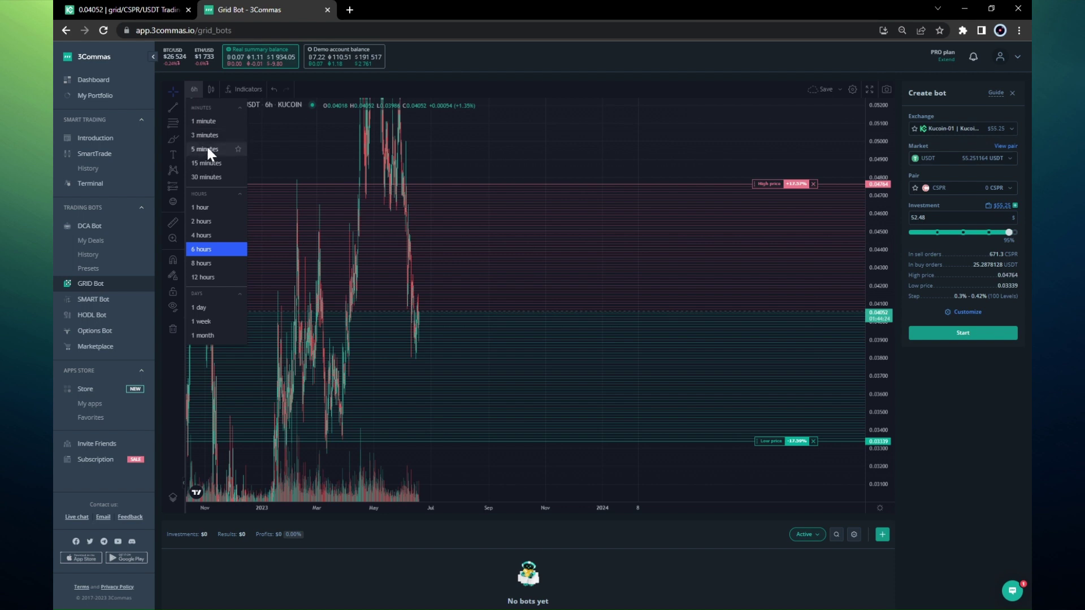
{"action": "left_click", "coordinate": [215, 164]}
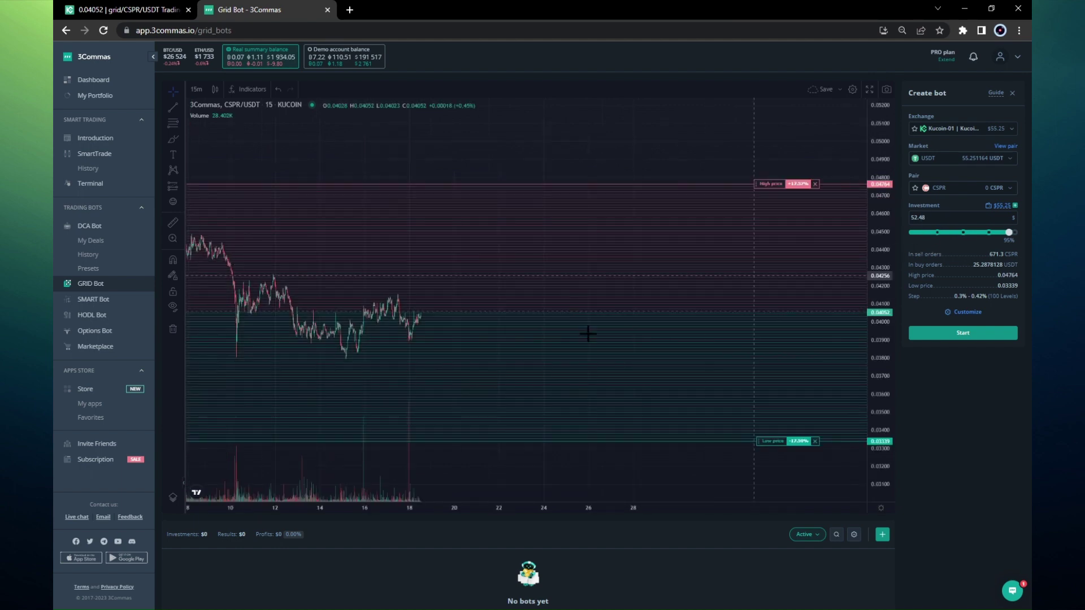
Step: Customize the grid with 10 levels and drag the range to roughly 0.0383–0.0416
{"action": "left_click_drag", "start_coordinate": [404, 448], "coordinate": [508, 447]}
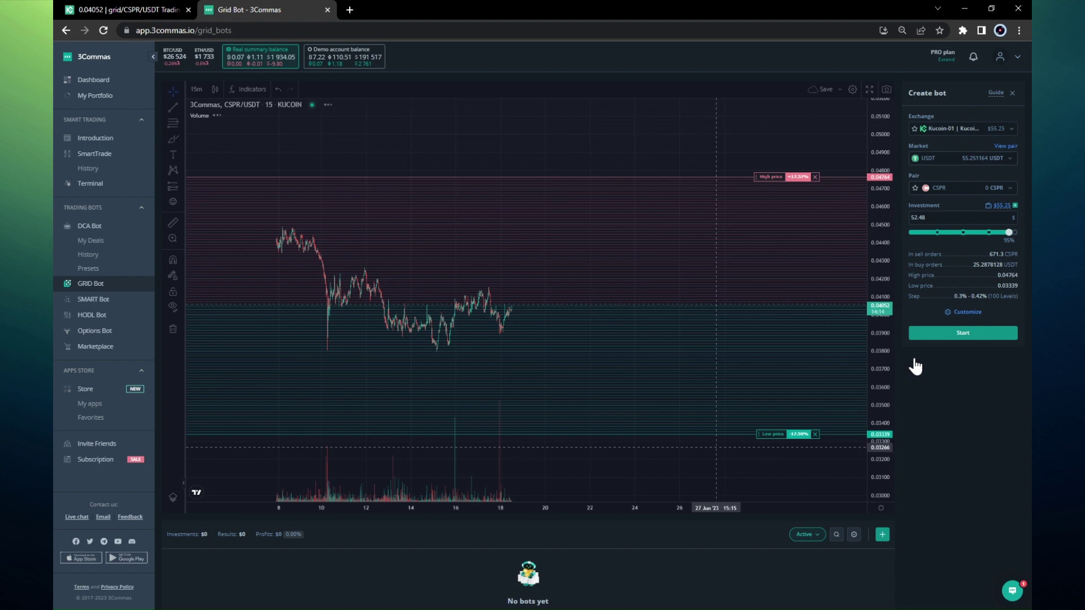
{"action": "left_click", "coordinate": [963, 314]}
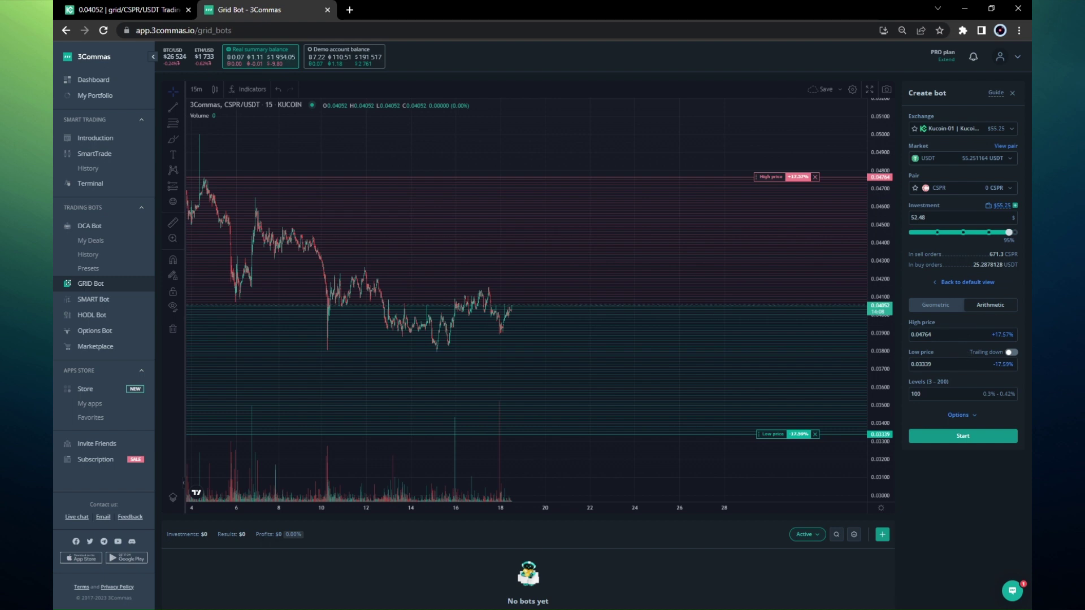
{"action": "double_click", "coordinate": [915, 394]}
{"action": "type", "text": "10"}
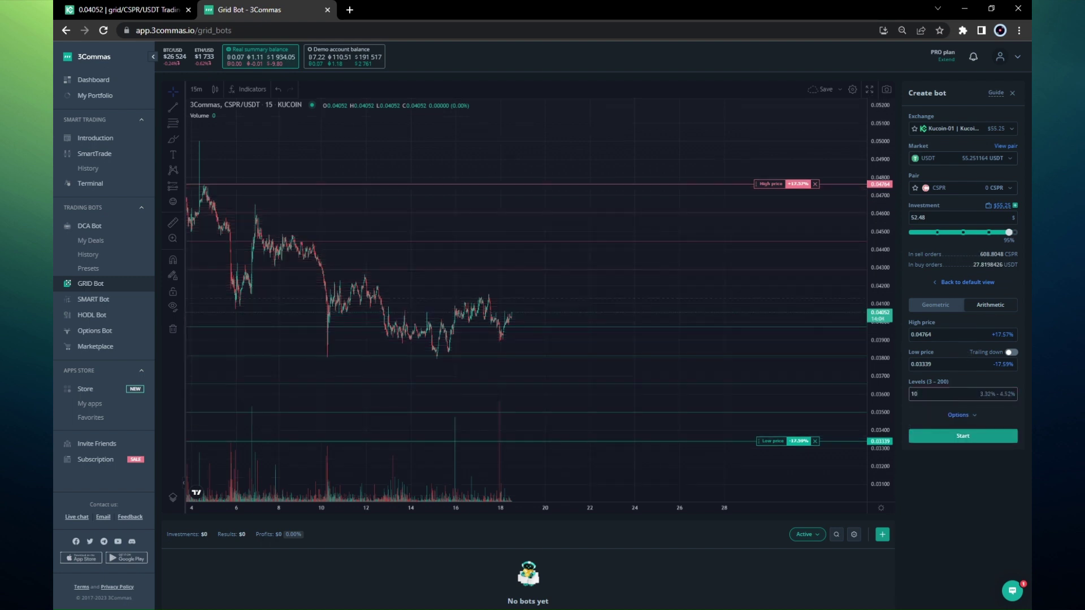
{"action": "left_click", "coordinate": [795, 187]}
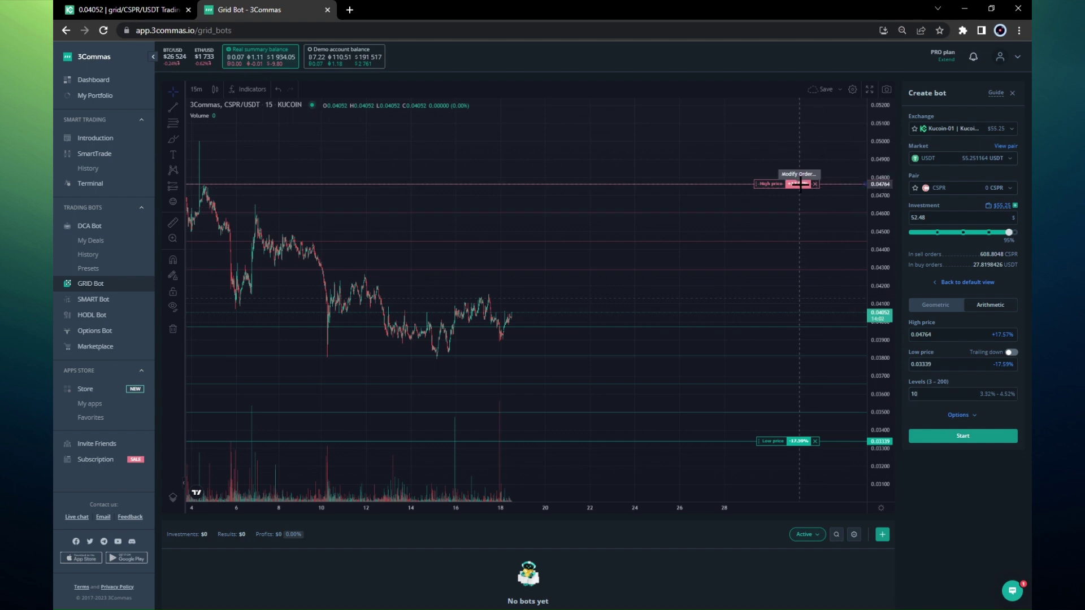
{"action": "left_click_drag", "start_coordinate": [800, 202], "coordinate": [768, 295]}
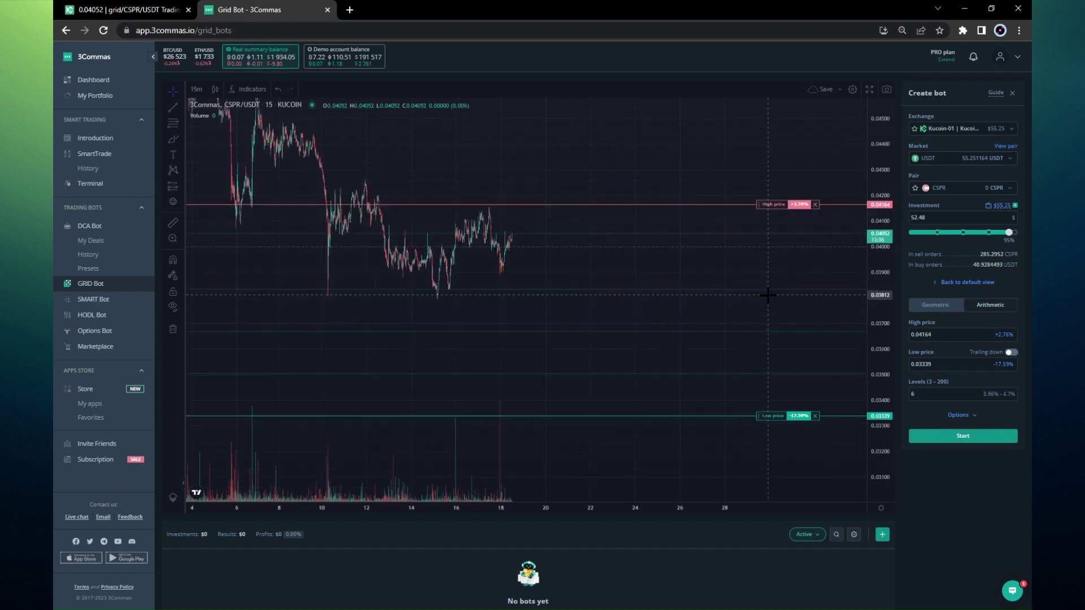
{"action": "left_click_drag", "start_coordinate": [777, 418], "coordinate": [748, 292]}
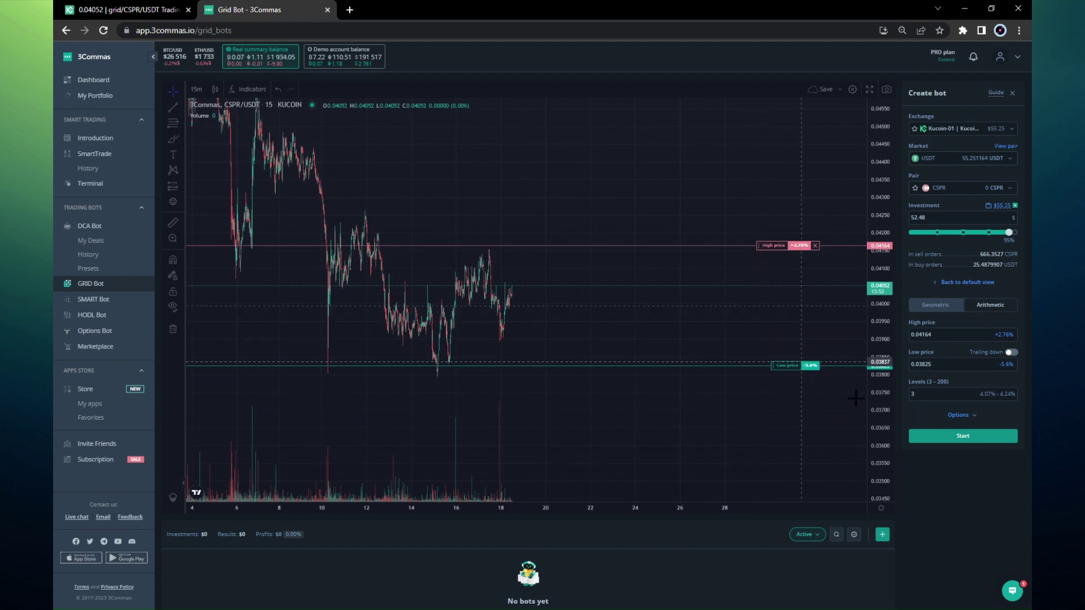
Step: Fine-tune the grid range to 0.03894–0.04132 and re-enter 10 levels
{"action": "double_click", "coordinate": [941, 396]}
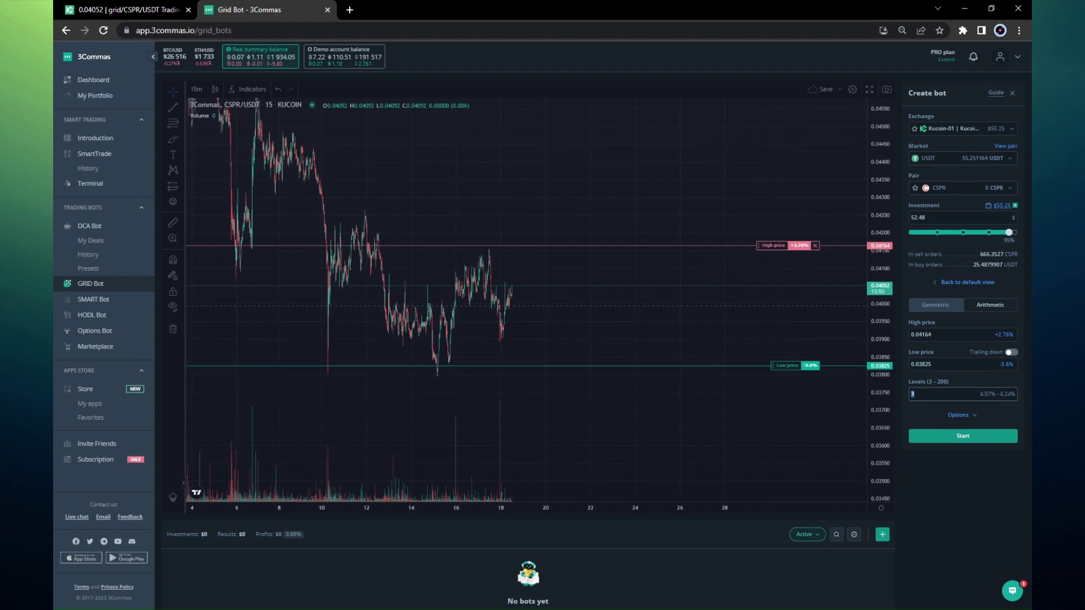
{"action": "type", "text": "10"}
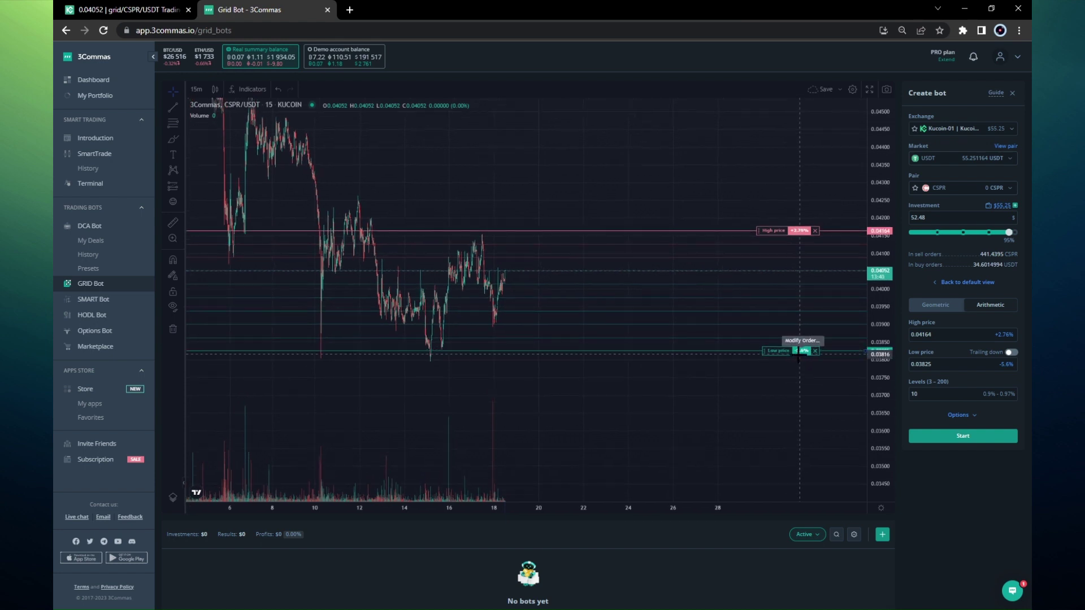
{"action": "left_click_drag", "start_coordinate": [780, 355], "coordinate": [773, 327]}
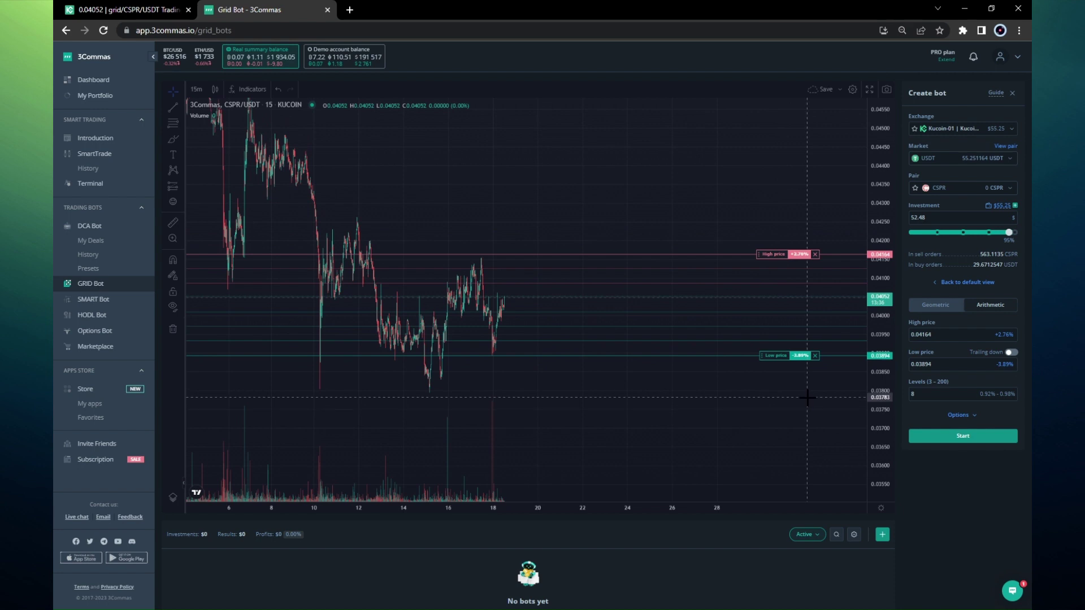
{"action": "left_click_drag", "start_coordinate": [782, 255], "coordinate": [783, 267]}
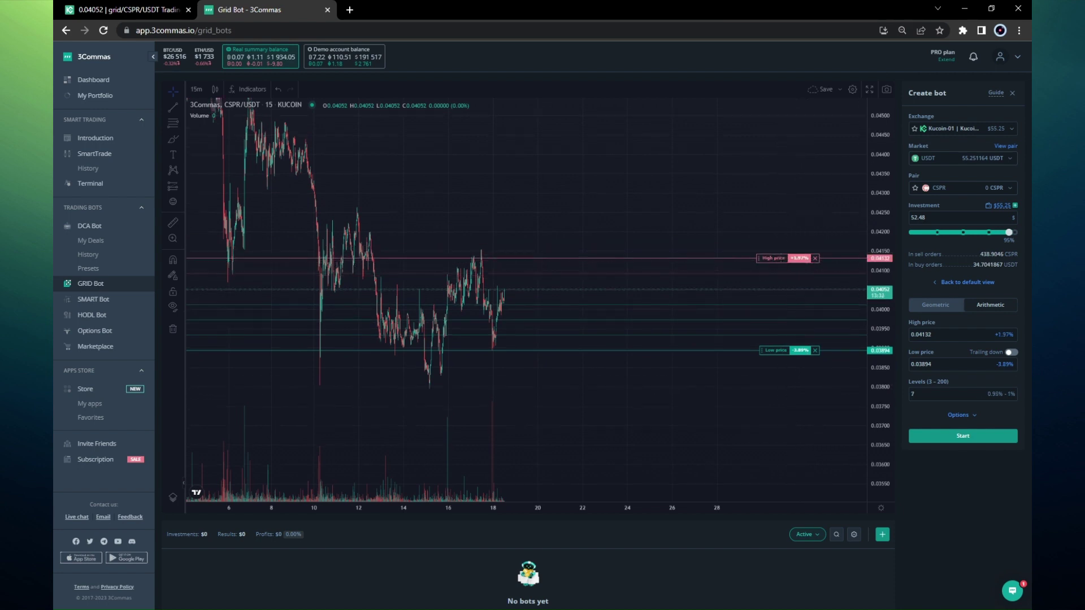
{"action": "left_click", "coordinate": [932, 393]}
{"action": "type", "text": "10"}
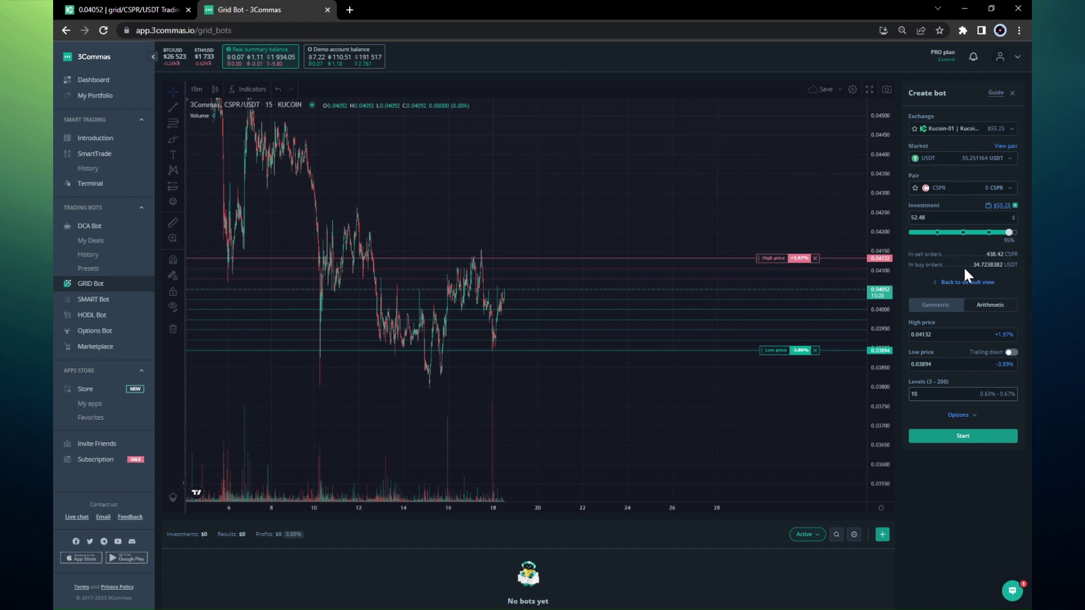
Step: Expand the bot options, switch to geometric spacing and take profits in CSPR
{"action": "left_click", "coordinate": [976, 419]}
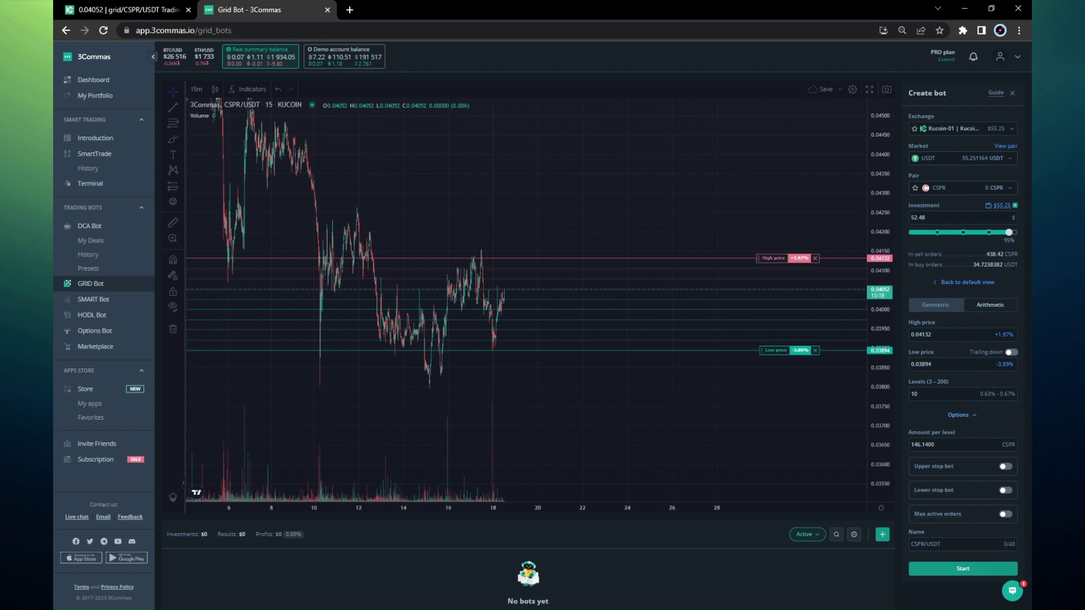
{"action": "left_click", "coordinate": [911, 544]}
{"action": "left_click", "coordinate": [941, 310]}
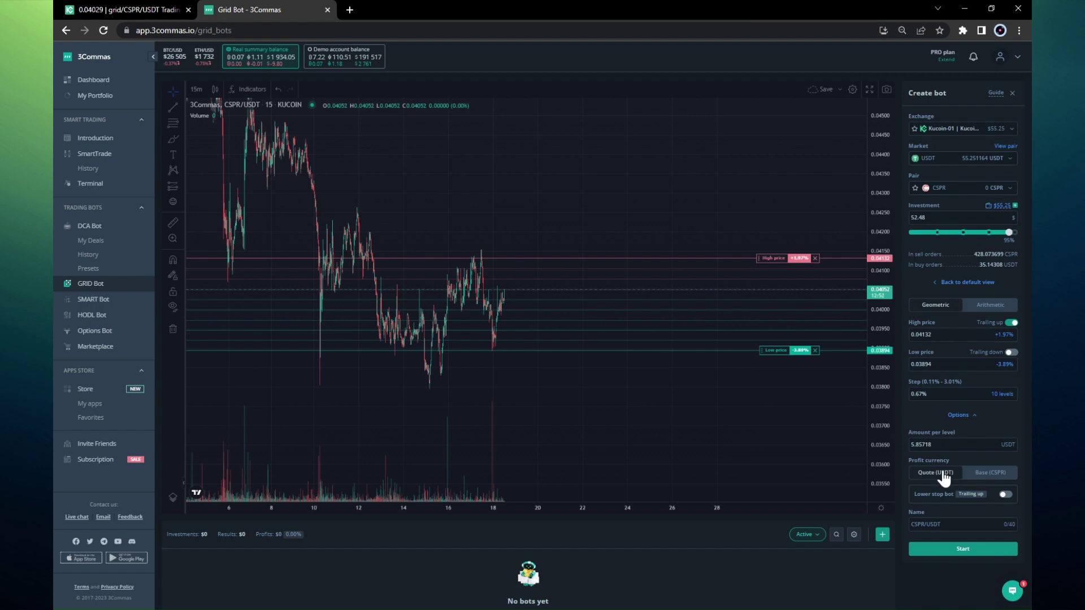
{"action": "left_click", "coordinate": [984, 476]}
{"action": "left_click", "coordinate": [985, 477]}
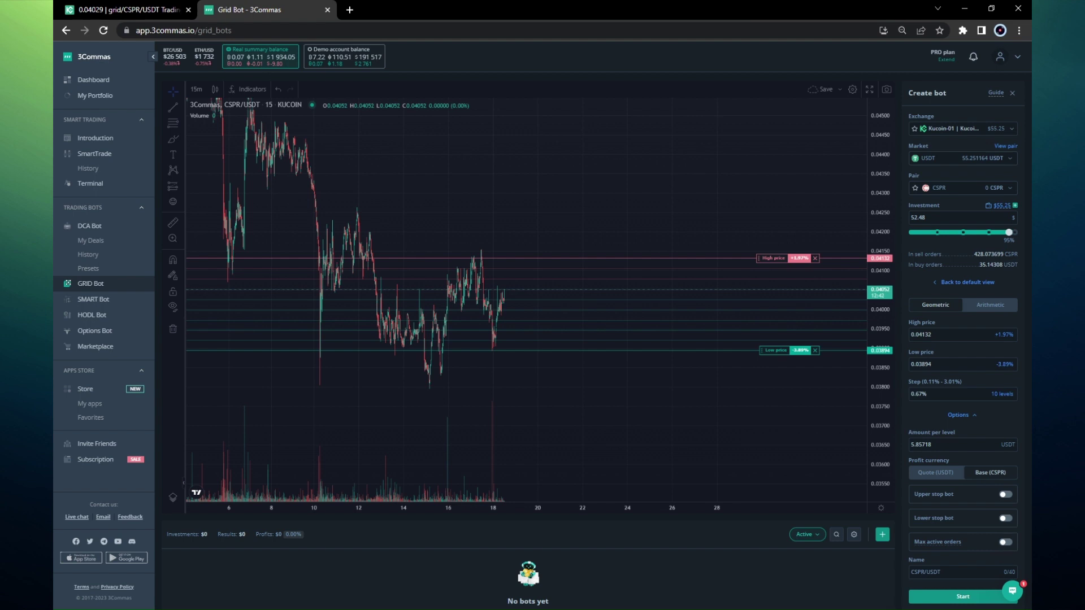
Step: Raise the bot's investment from 52.48 to 55 USDT
{"action": "mouse_move", "coordinate": [937, 553]}
{"action": "double_click", "coordinate": [918, 217]}
{"action": "type", "text": "55"}
Step: Launch the CSPR/USDT grid bot and stretch the chart to show recent candles
{"action": "left_click", "coordinate": [967, 597]}
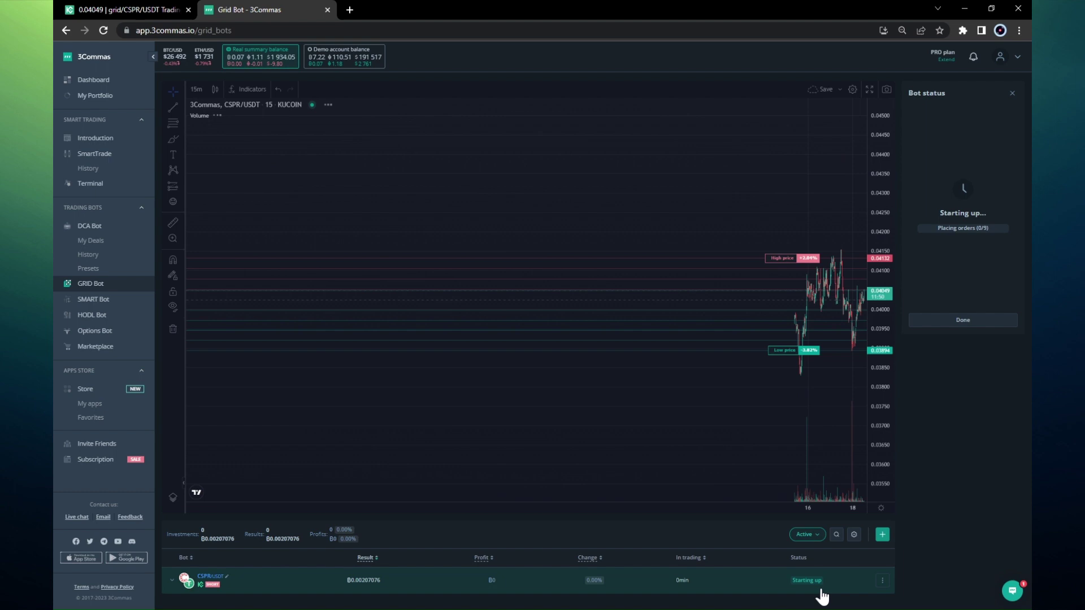
{"action": "left_click_drag", "start_coordinate": [764, 506], "coordinate": [582, 505]}
{"action": "left_click_drag", "start_coordinate": [703, 415], "coordinate": [566, 412]}
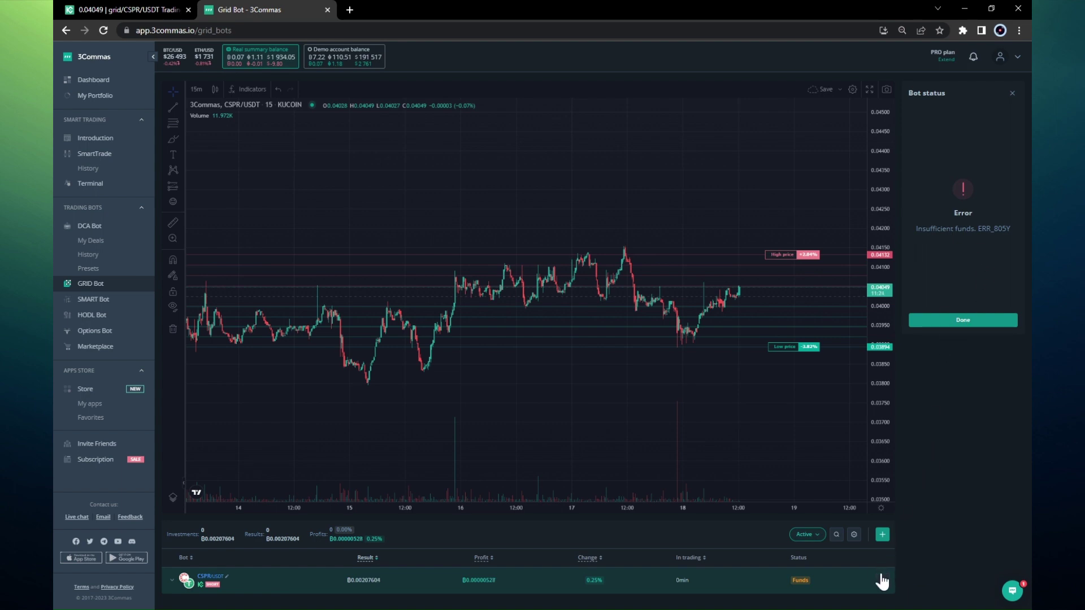
Step: Edit the running CSPR/USDT bot and cut its investment from 54.98 to 50 USDT
{"action": "left_click_drag", "start_coordinate": [879, 300], "coordinate": [879, 312]}
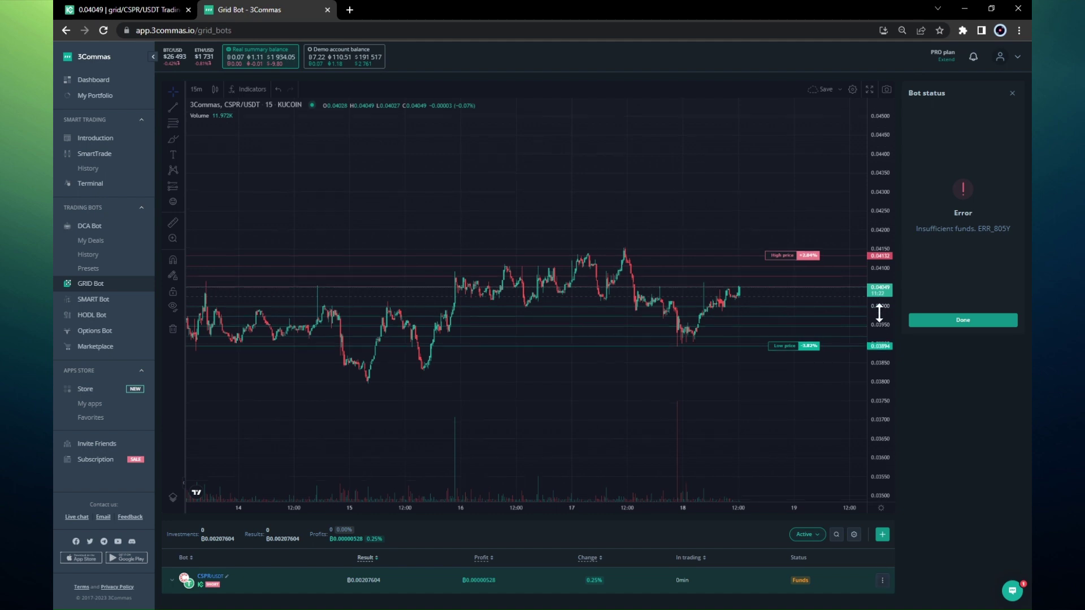
{"action": "left_click", "coordinate": [882, 580]}
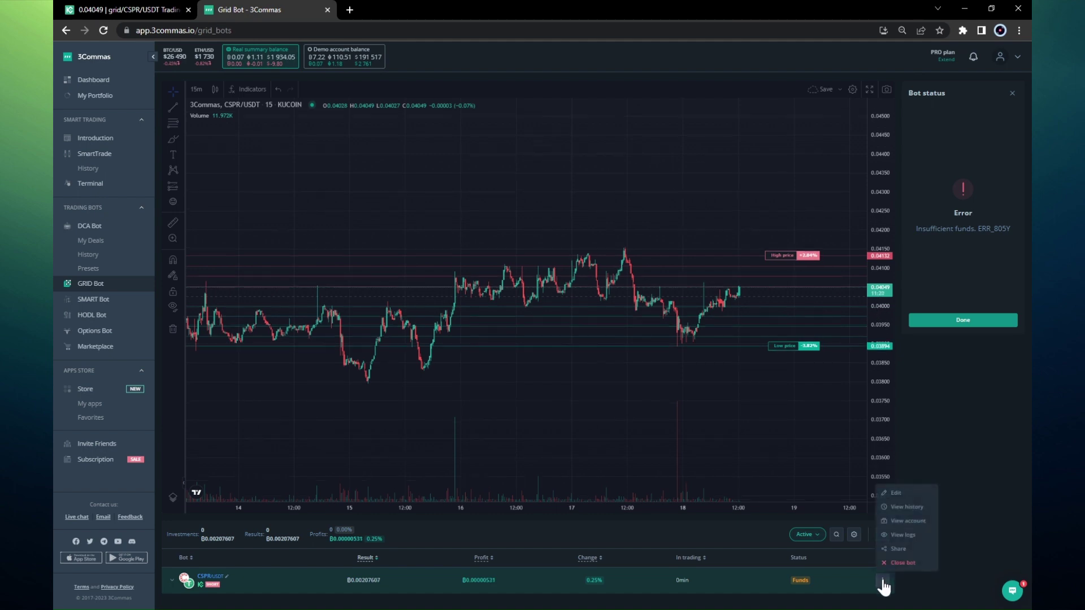
{"action": "left_click", "coordinate": [897, 494]}
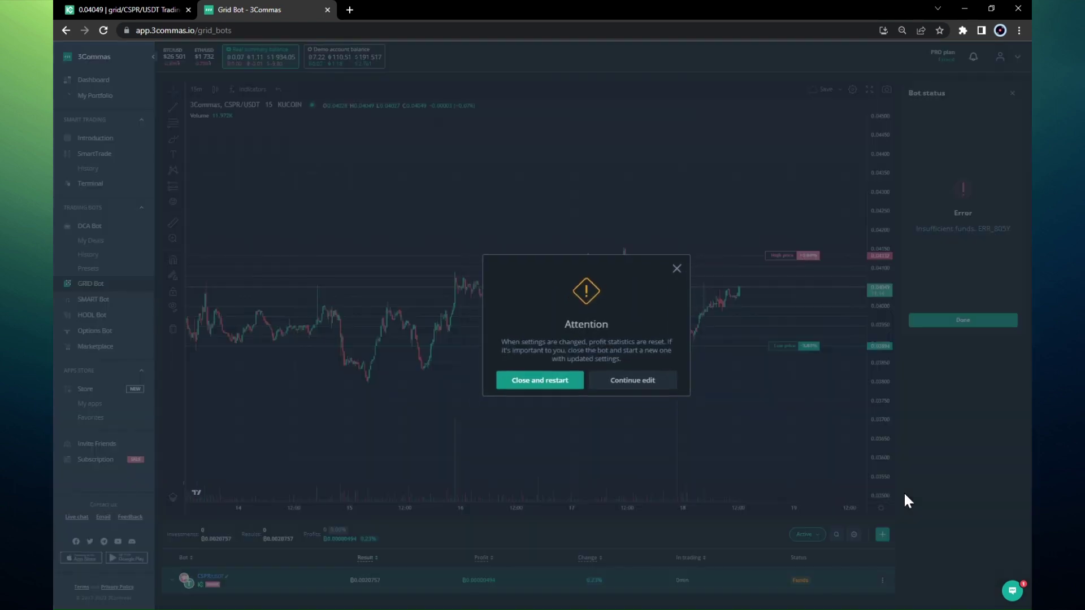
{"action": "left_click", "coordinate": [625, 388]}
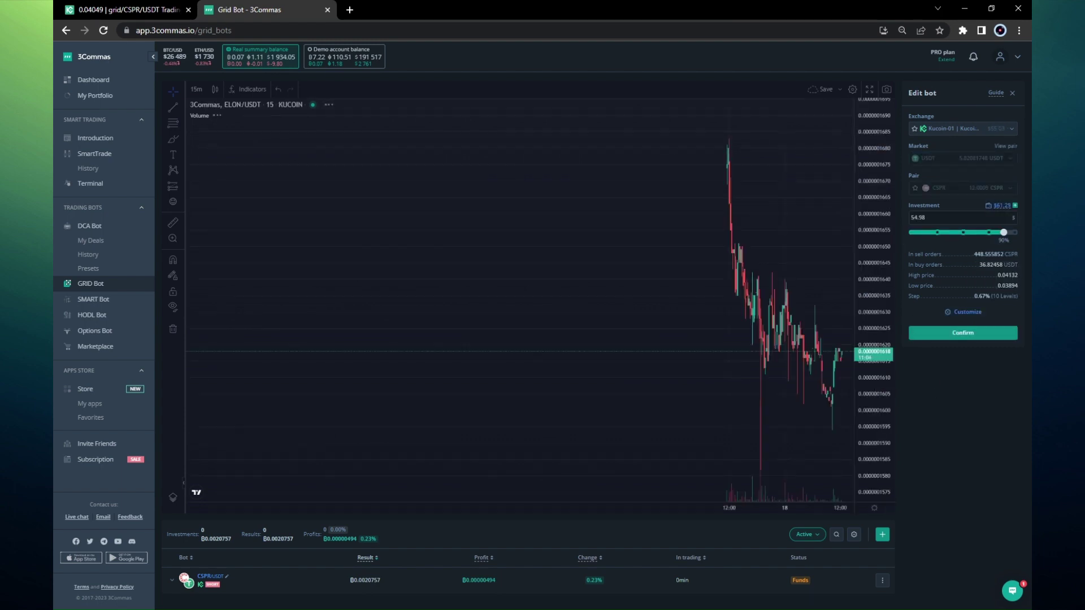
{"action": "double_click", "coordinate": [918, 217]}
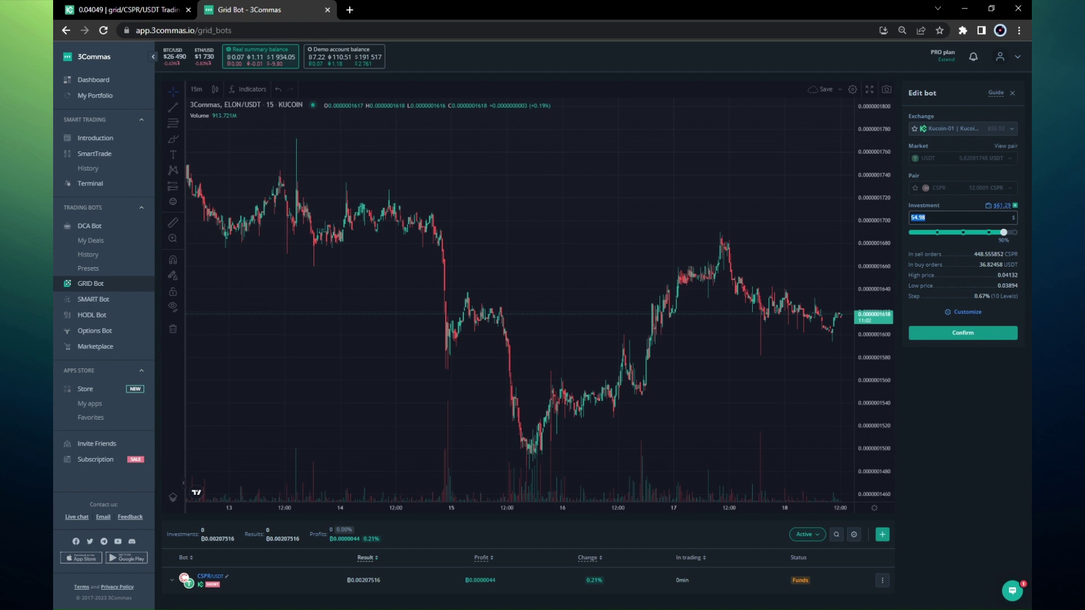
{"action": "type", "text": "50"}
Step: Confirm the edited grid settings and dismiss the insufficient-funds error
{"action": "left_click", "coordinate": [967, 312]}
{"action": "left_click", "coordinate": [966, 416]}
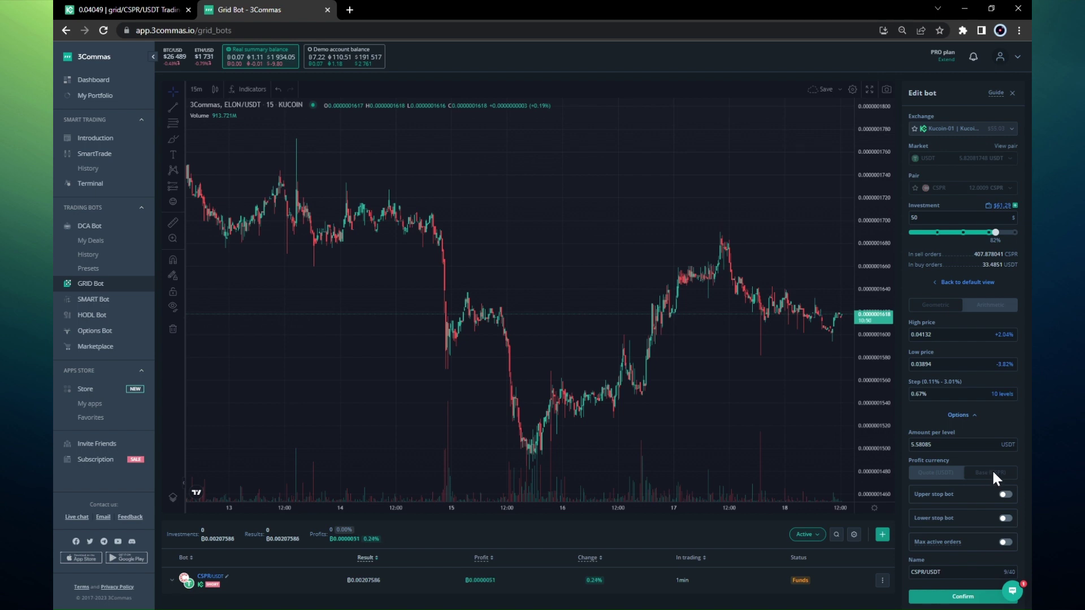
{"action": "left_click", "coordinate": [981, 599]}
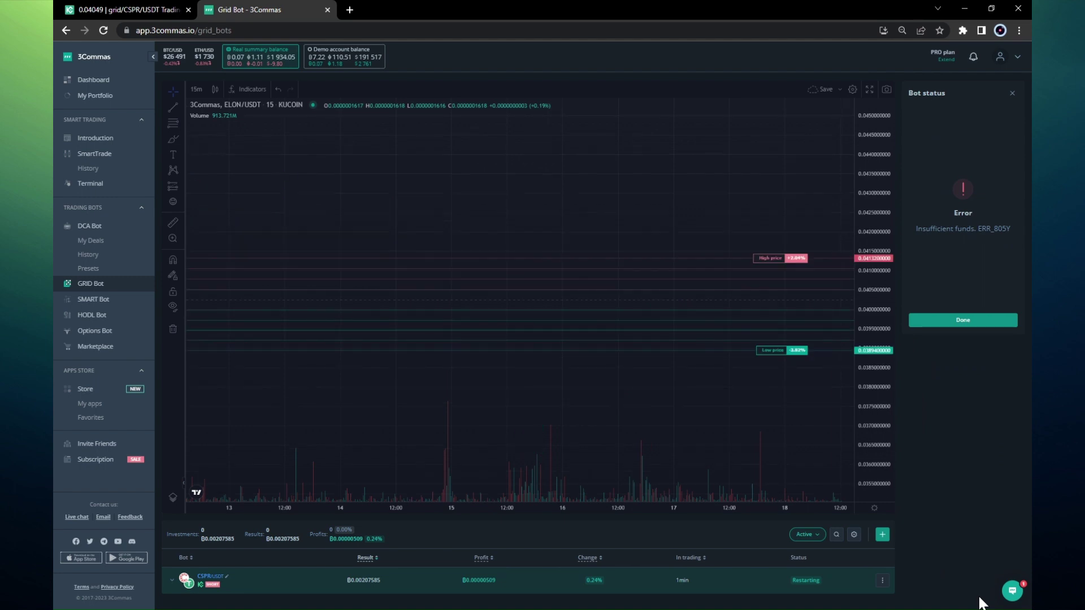
{"action": "left_click", "coordinate": [932, 321]}
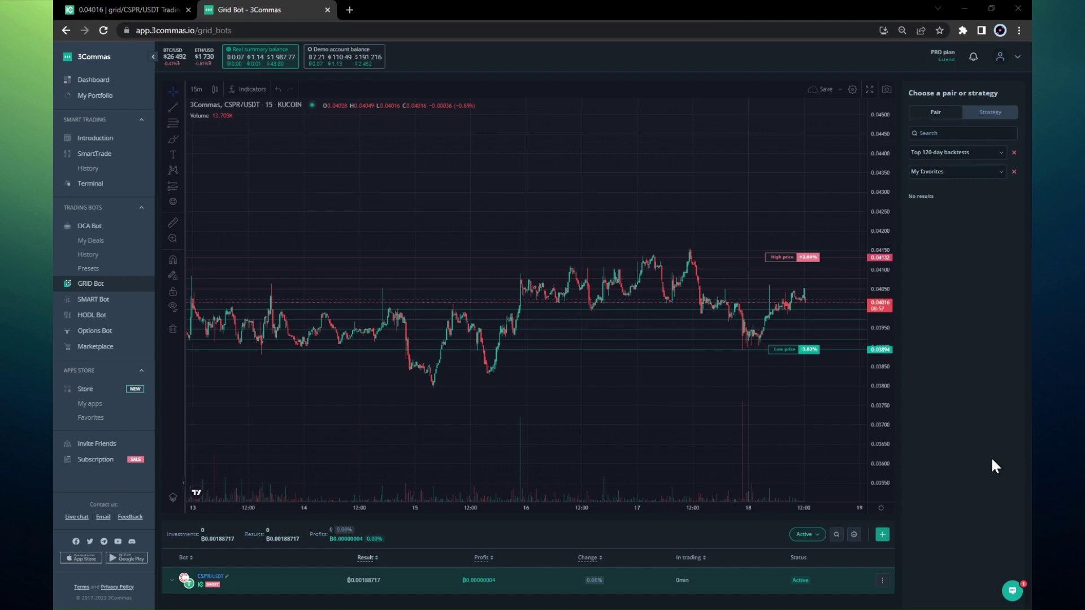
Step: Check that the bot's trade history is empty, then zoom the chart to recent days
{"action": "left_click", "coordinate": [882, 581]}
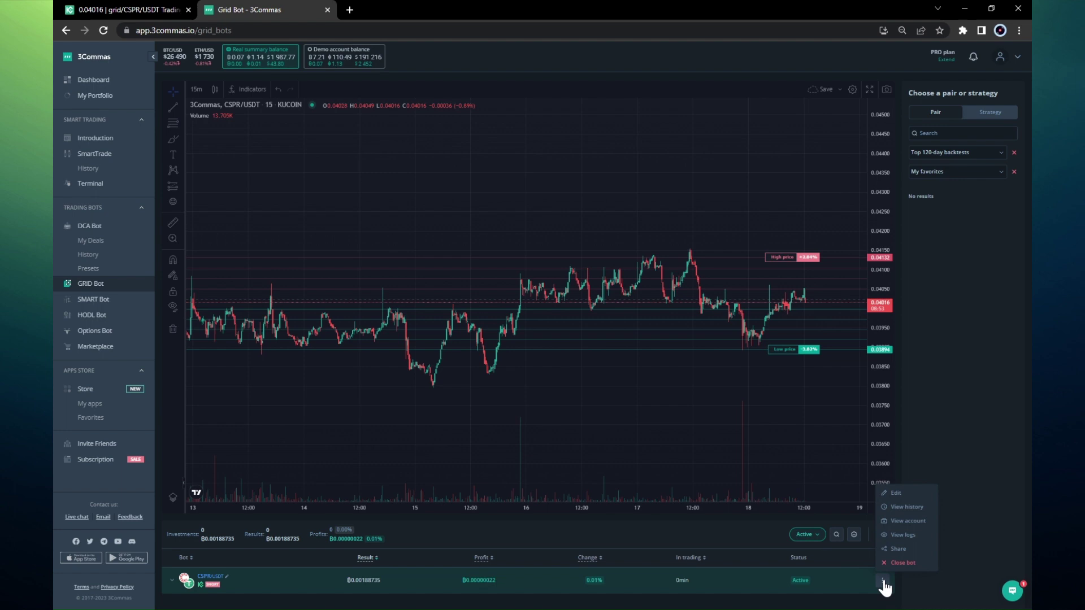
{"action": "left_click", "coordinate": [919, 510]}
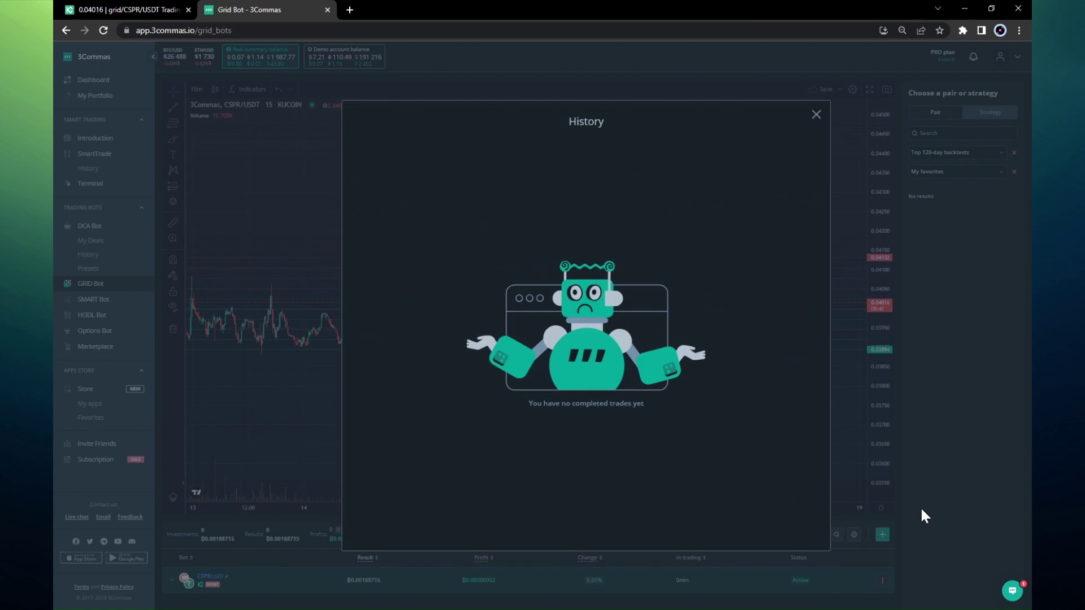
{"action": "left_click", "coordinate": [817, 116]}
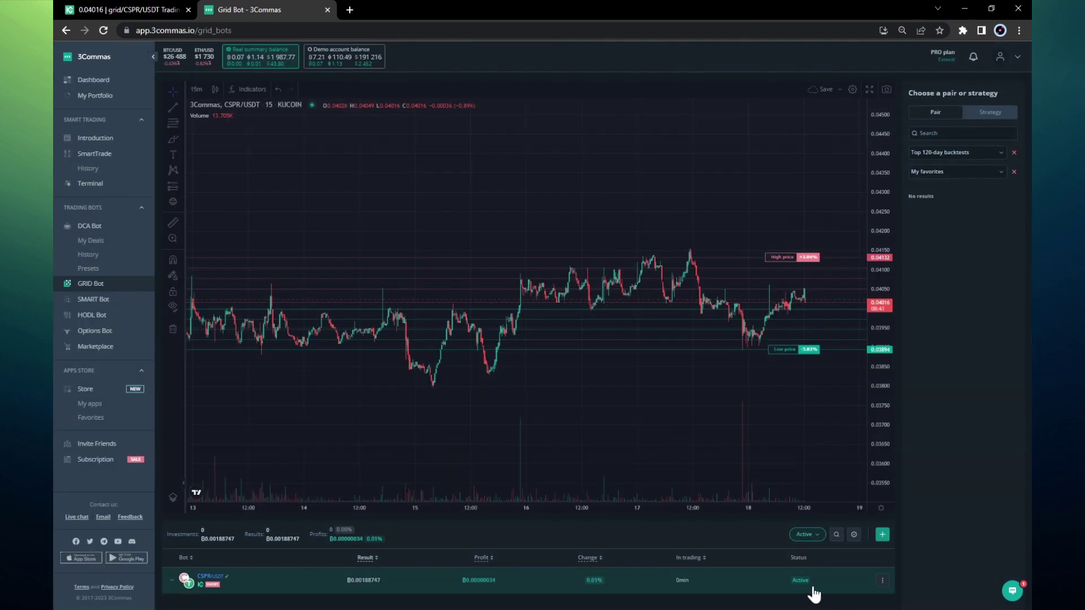
{"action": "left_click_drag", "start_coordinate": [750, 509], "coordinate": [724, 509]}
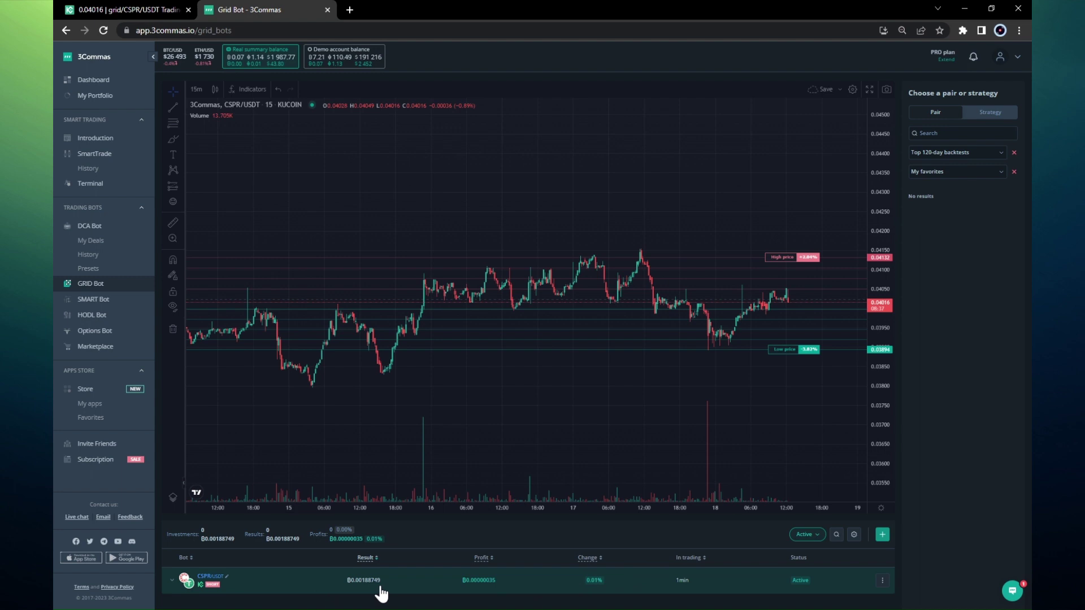
{"action": "left_click", "coordinate": [882, 580]}
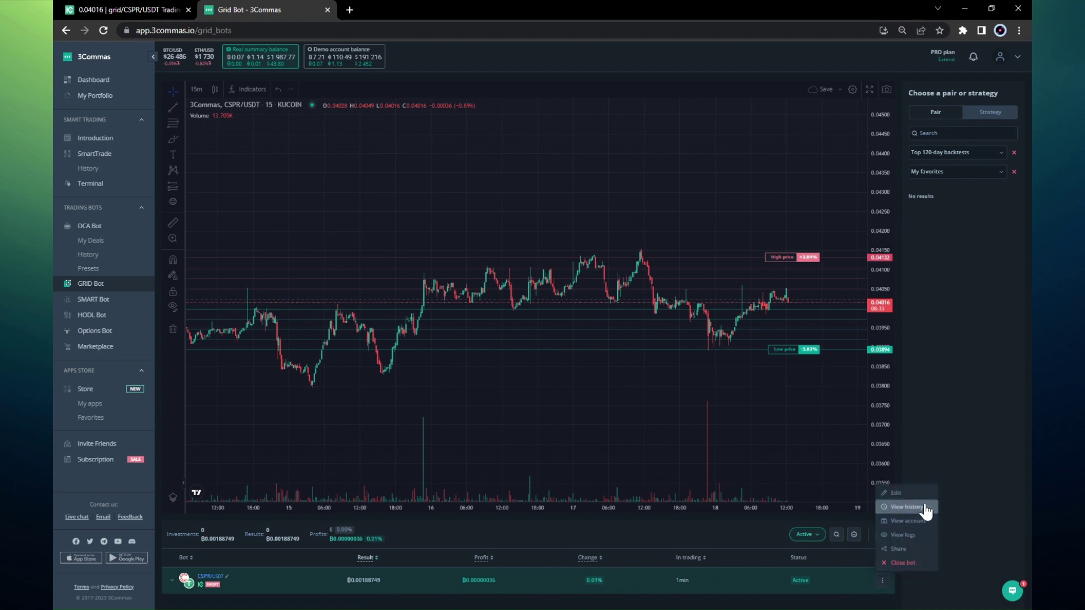
{"action": "left_click", "coordinate": [909, 535]}
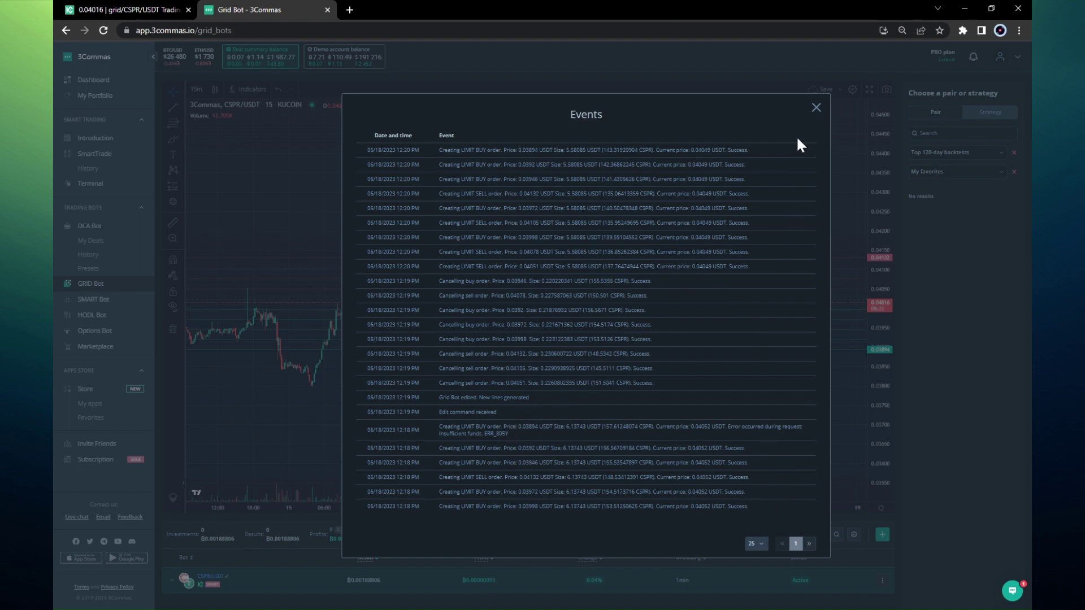
{"action": "left_click", "coordinate": [817, 107]}
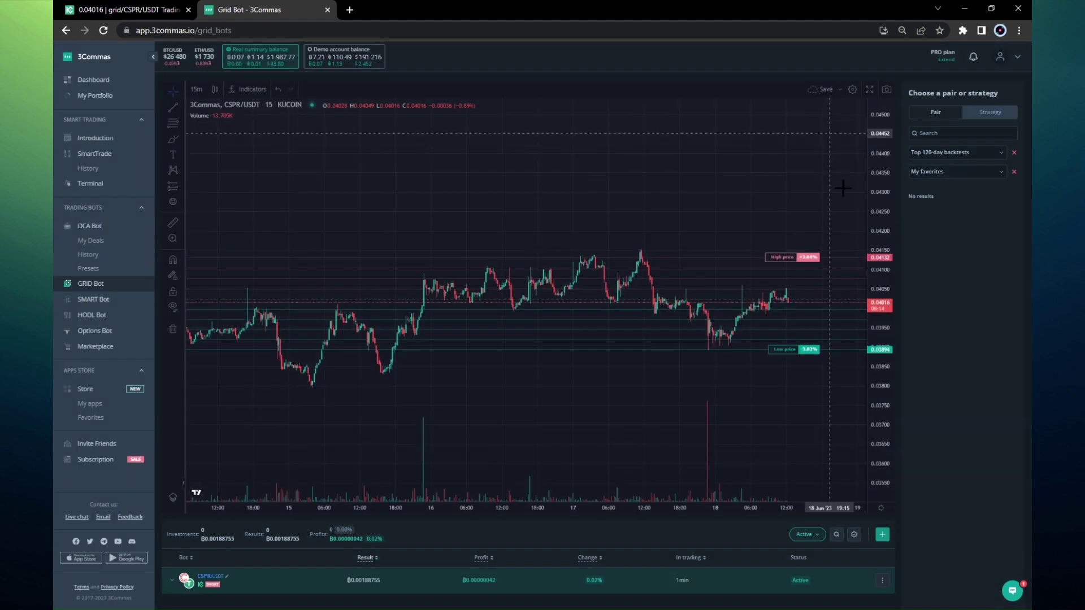
Step: Open the bot's Kucoin-01 account portfolio and check the CSPR amount held
{"action": "left_click", "coordinate": [883, 581]}
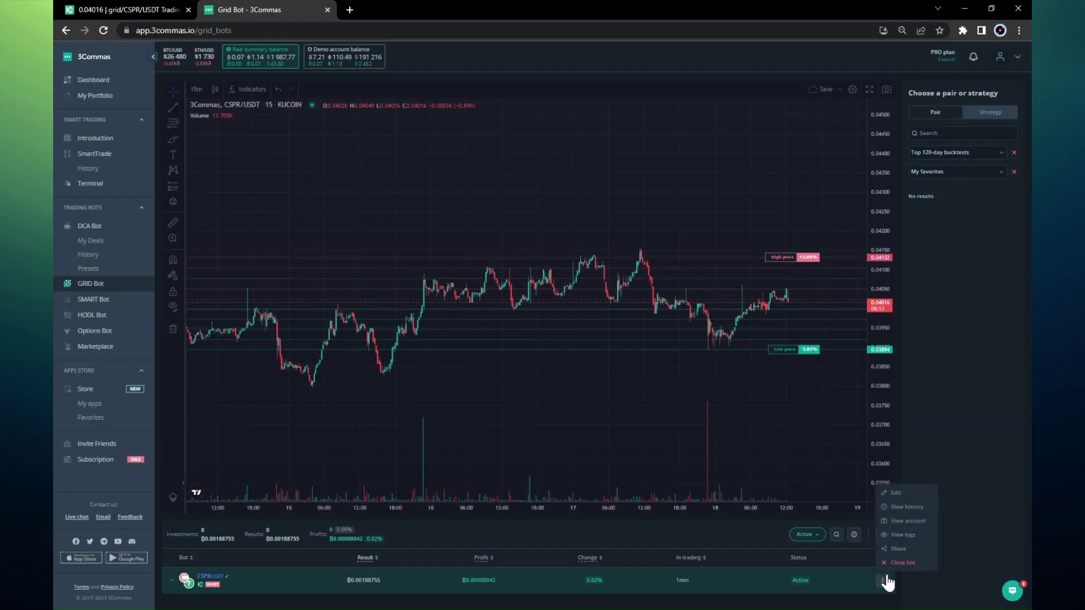
{"action": "left_click", "coordinate": [896, 521]}
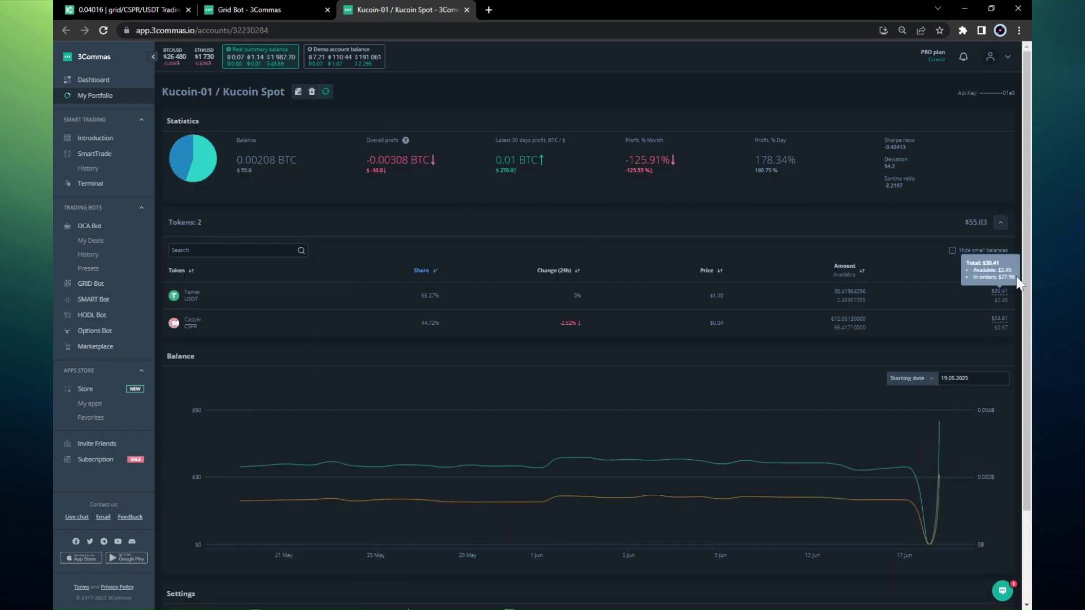
{"action": "left_click_drag", "start_coordinate": [1027, 279], "coordinate": [1027, 305]}
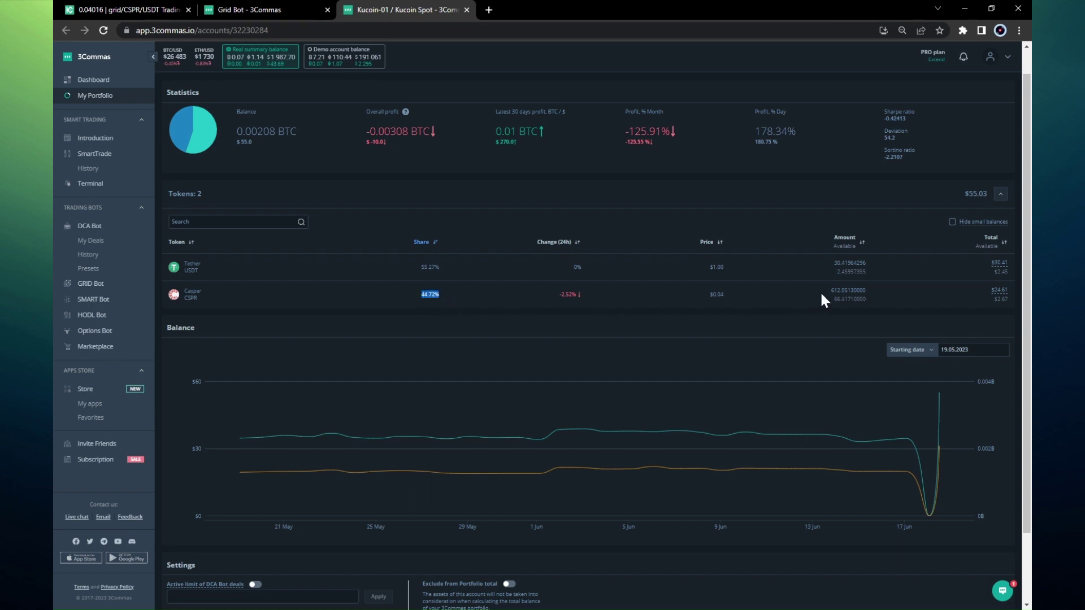
{"action": "mouse_move", "coordinate": [999, 291]}
{"action": "left_click_drag", "start_coordinate": [831, 290], "coordinate": [862, 290]}
{"action": "left_click", "coordinate": [831, 264]}
{"action": "left_click_drag", "start_coordinate": [1022, 303], "coordinate": [1024, 356]}
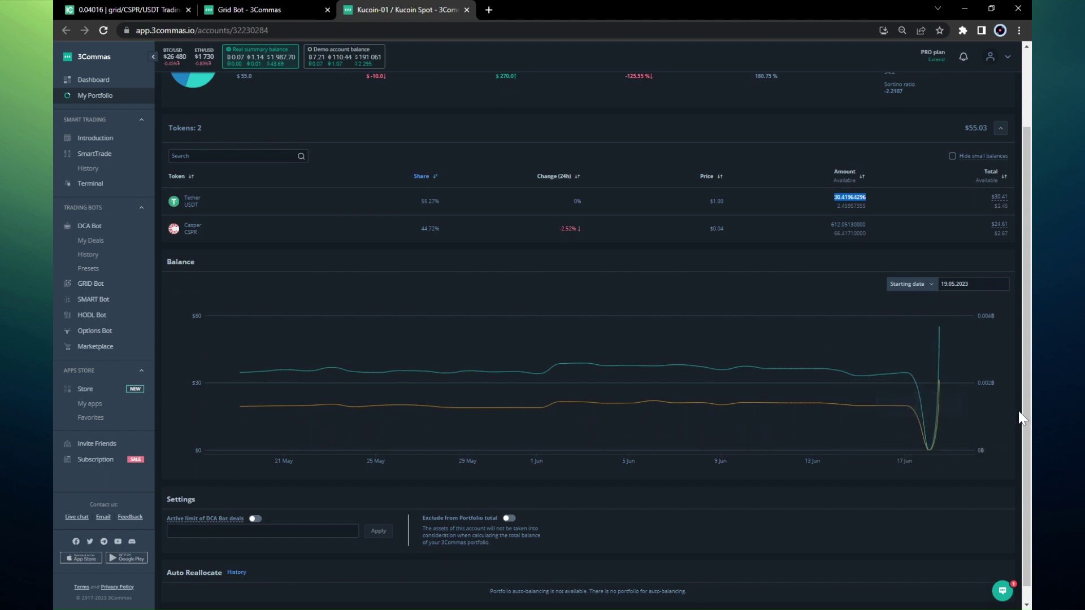
Step: Set the balance chart's starting date to 18.05.2023
{"action": "left_click", "coordinate": [960, 284]}
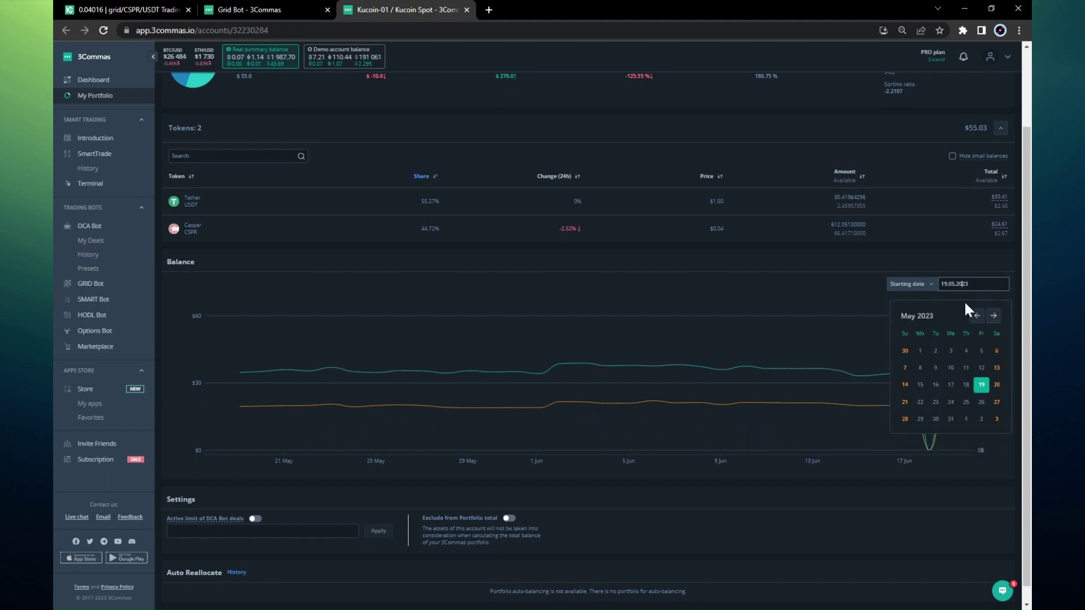
{"action": "left_click", "coordinate": [968, 385]}
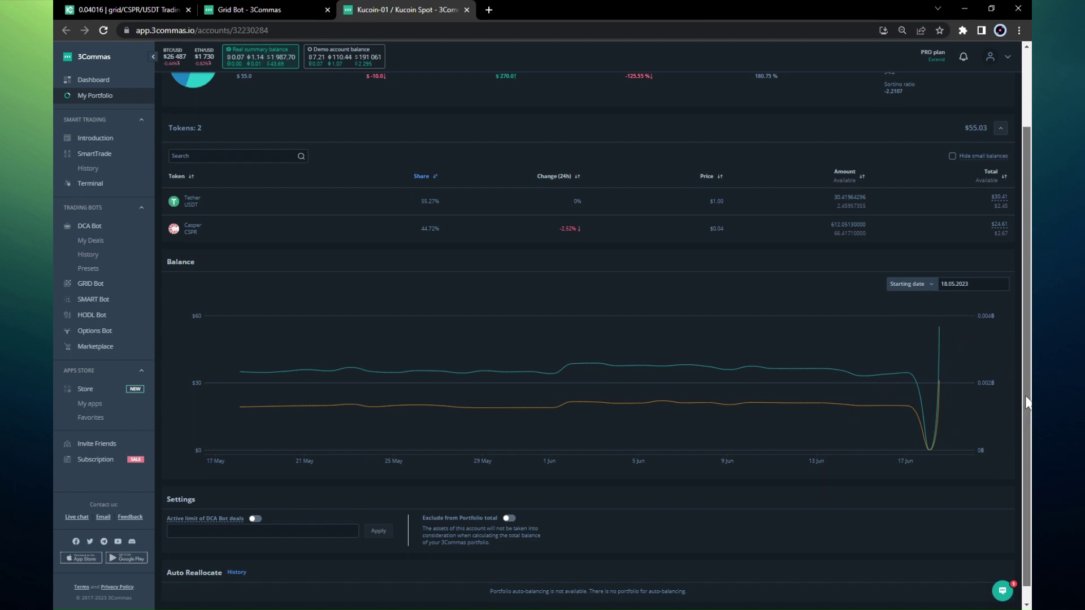
{"action": "scroll", "coordinate": [1028, 432], "scroll_direction": "down", "scroll_amount": 1}
{"action": "left_click_drag", "start_coordinate": [1028, 434], "coordinate": [1010, 283]}
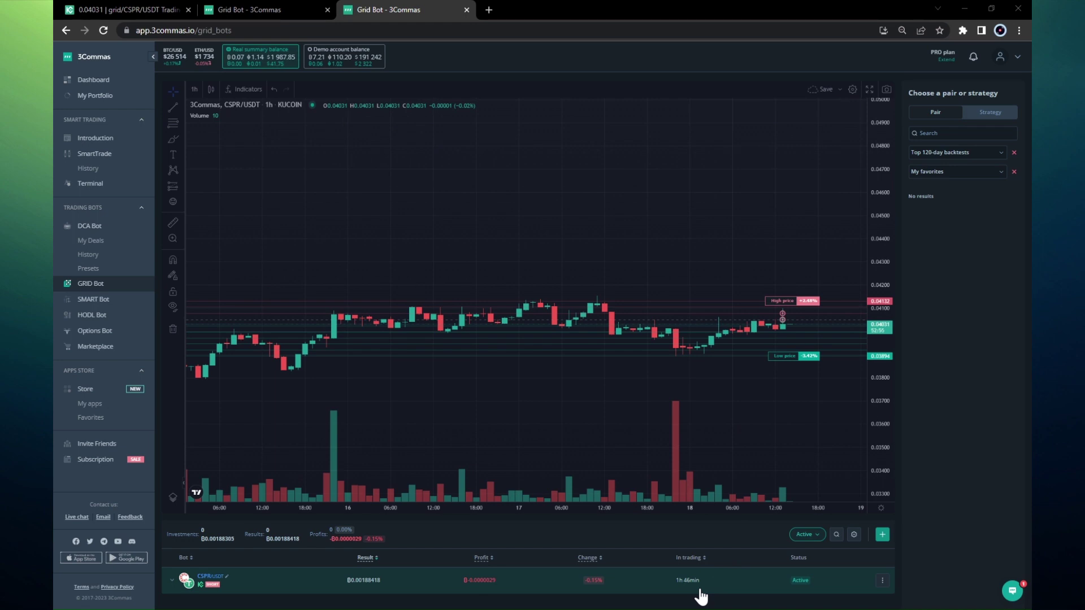
Step: Show 1-minute candles enlarged around the 13:20 spike, then open the bot's profit history
{"action": "left_click", "coordinate": [193, 89]}
{"action": "left_click", "coordinate": [206, 121]}
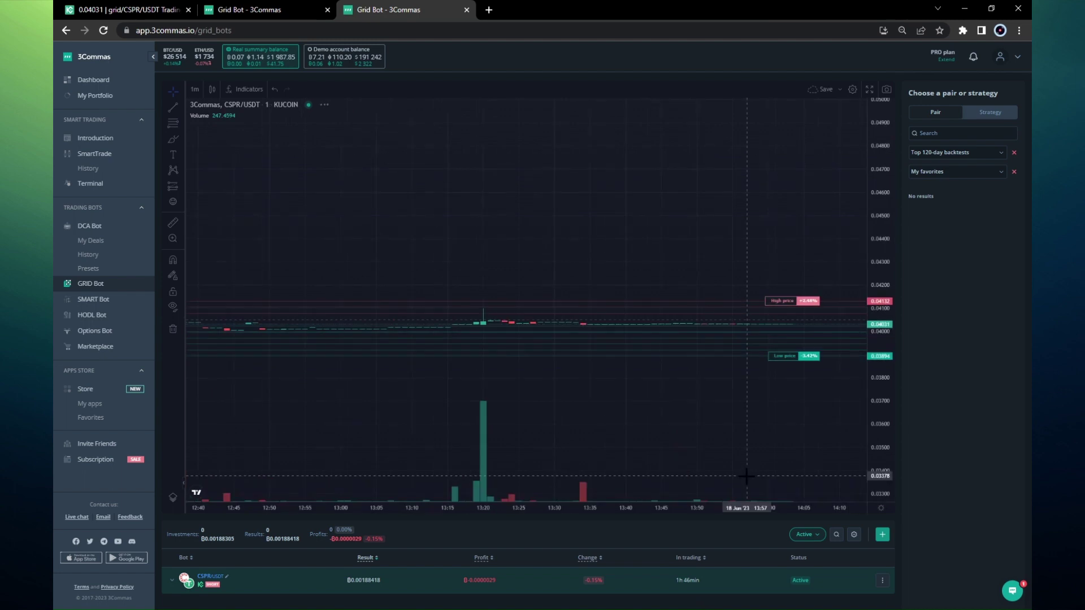
{"action": "left_click_drag", "start_coordinate": [883, 412], "coordinate": [871, 218]}
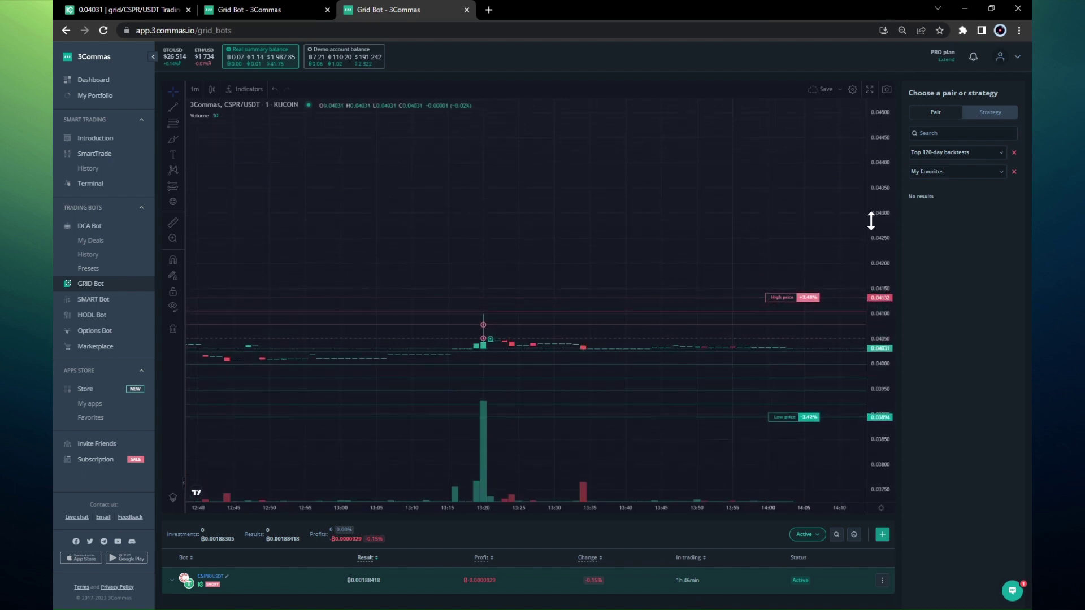
{"action": "left_click_drag", "start_coordinate": [438, 504], "coordinate": [410, 505]}
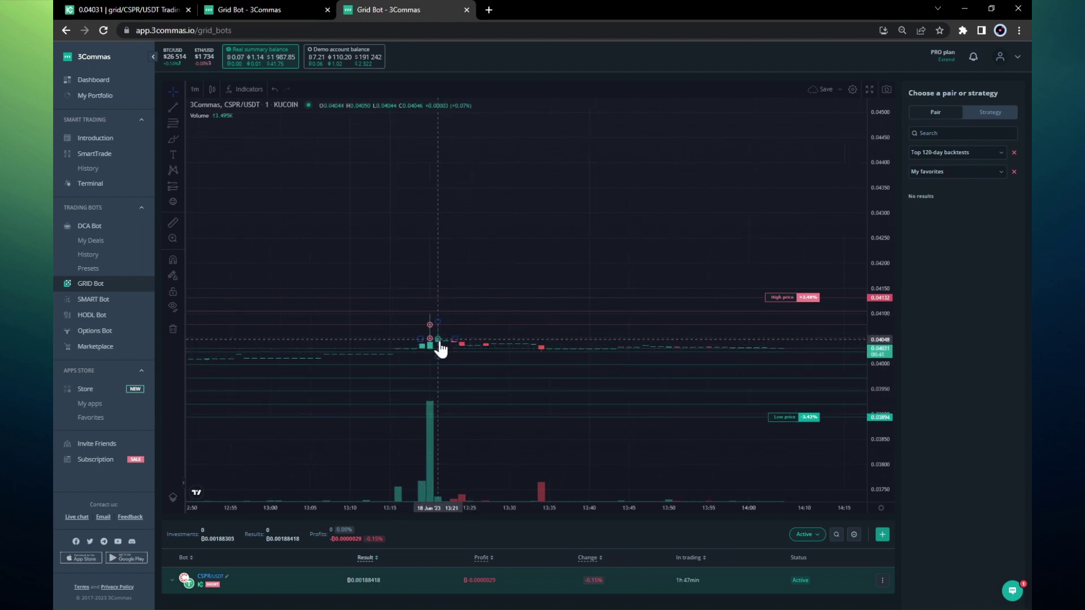
{"action": "left_click", "coordinate": [881, 580]}
{"action": "left_click", "coordinate": [891, 508]}
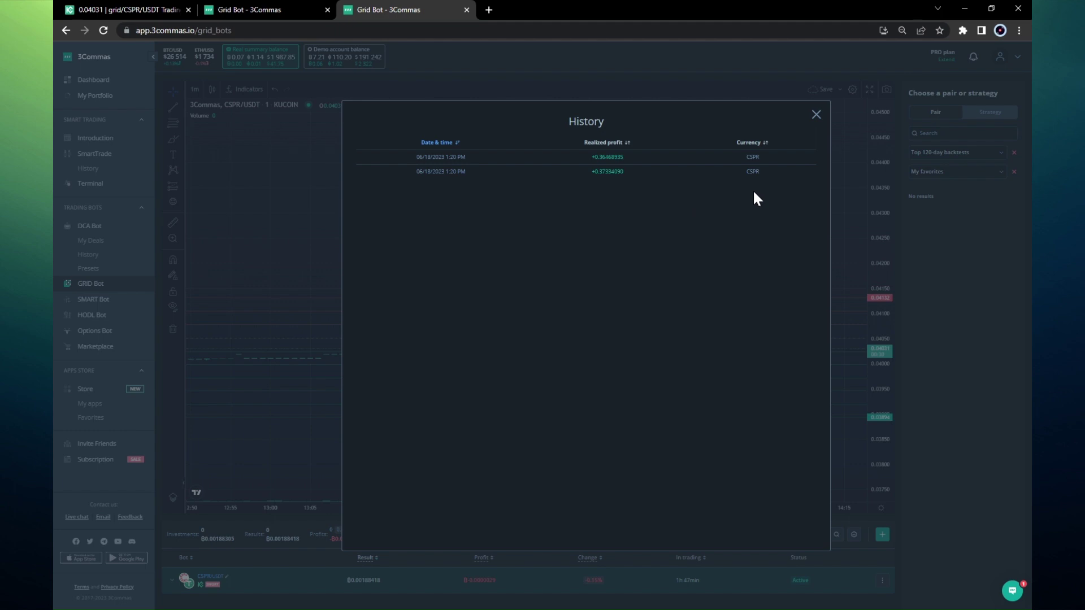
Step: Check the event log's Grid Line profits of about 0.365 and 0.373 CSPR, then close it
{"action": "left_click", "coordinate": [811, 116]}
{"action": "left_click", "coordinate": [881, 582]}
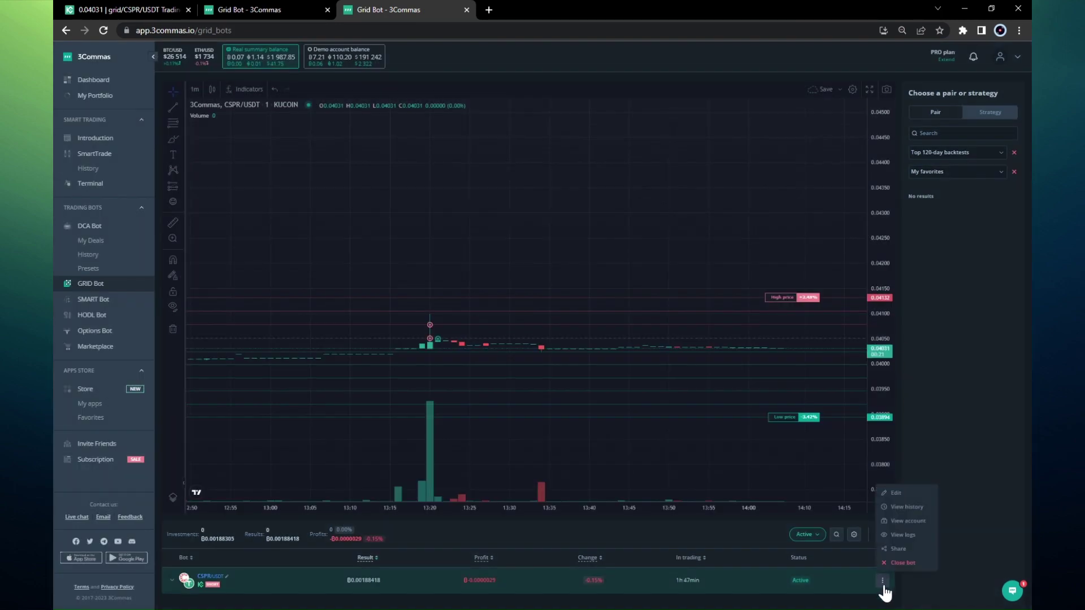
{"action": "left_click", "coordinate": [894, 534]}
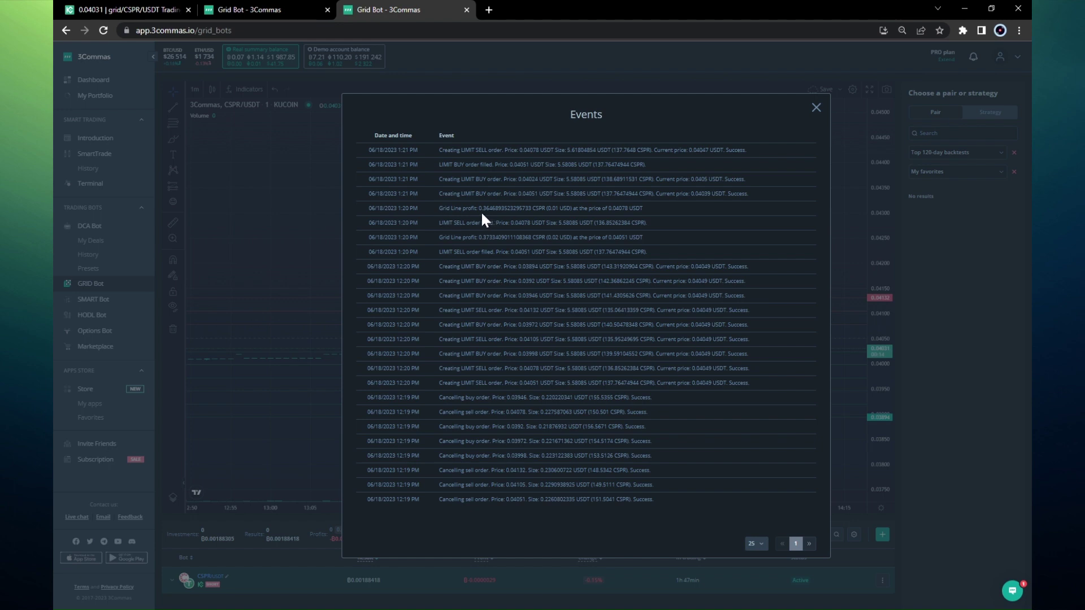
{"action": "left_click_drag", "start_coordinate": [478, 208], "coordinate": [514, 208]}
{"action": "left_click_drag", "start_coordinate": [478, 238], "coordinate": [517, 237]}
{"action": "left_click", "coordinate": [815, 107]}
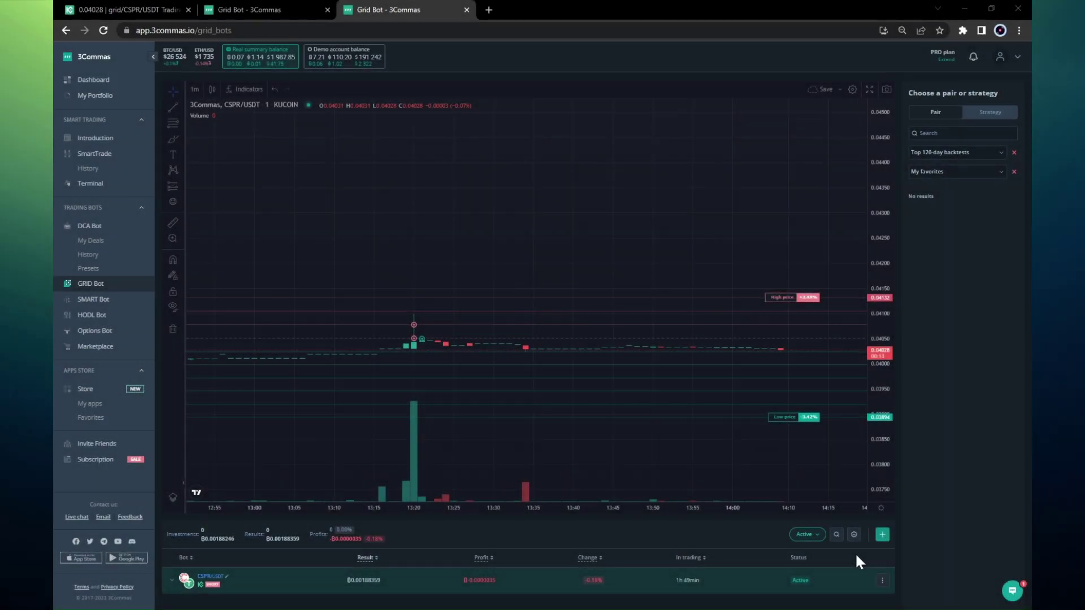
Step: Zoom the chart out to 12:00–14:15, compare KuCoin's CSPR/USDT spot grid page, then return
{"action": "left_click_drag", "start_coordinate": [717, 510], "coordinate": [775, 505]}
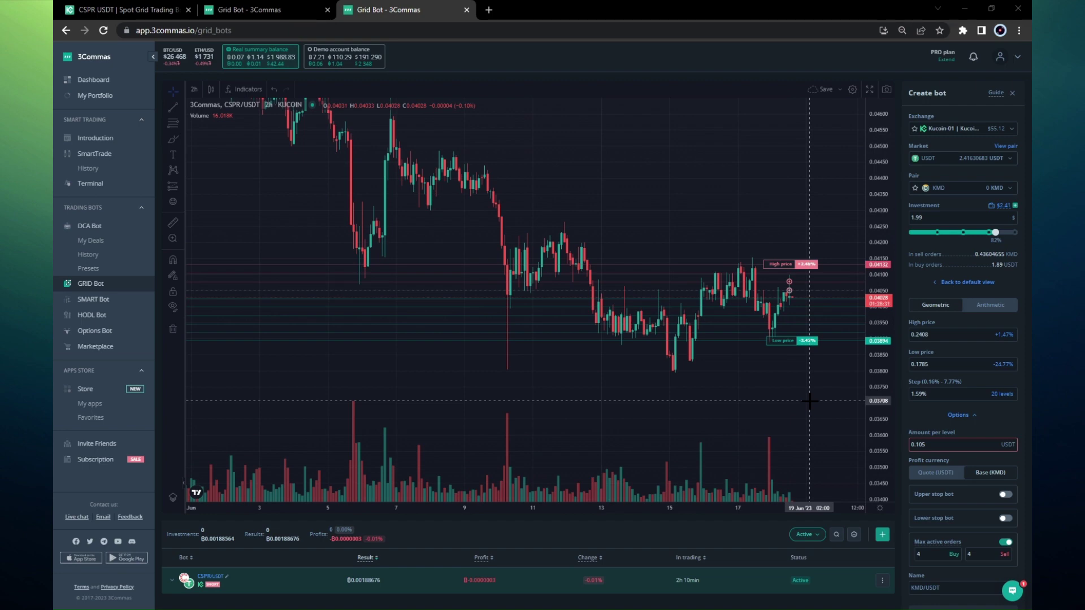
{"action": "left_click", "coordinate": [150, 8]}
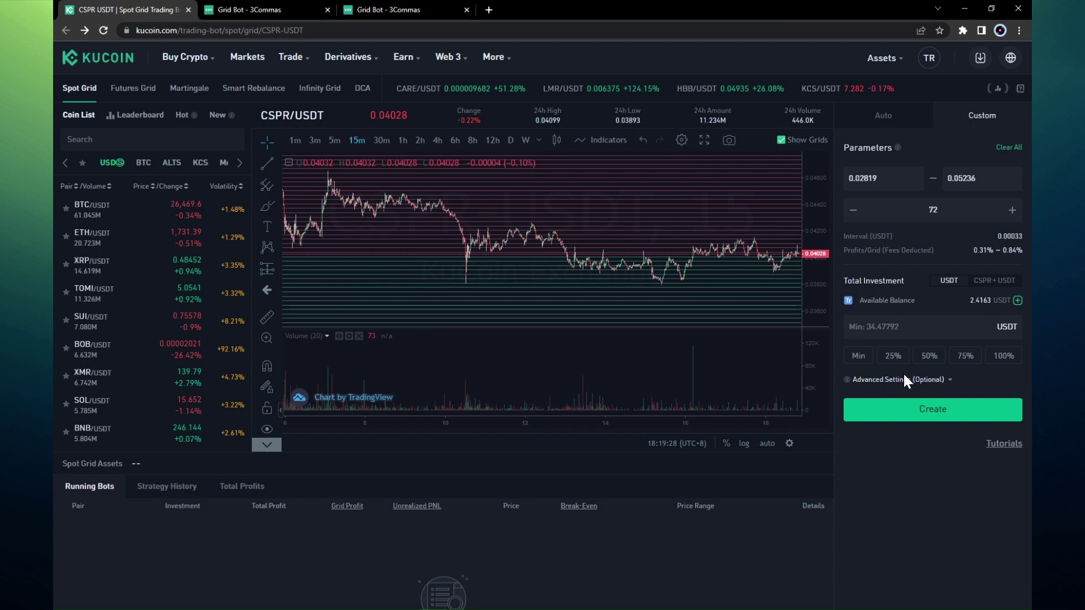
{"action": "left_click", "coordinate": [398, 9]}
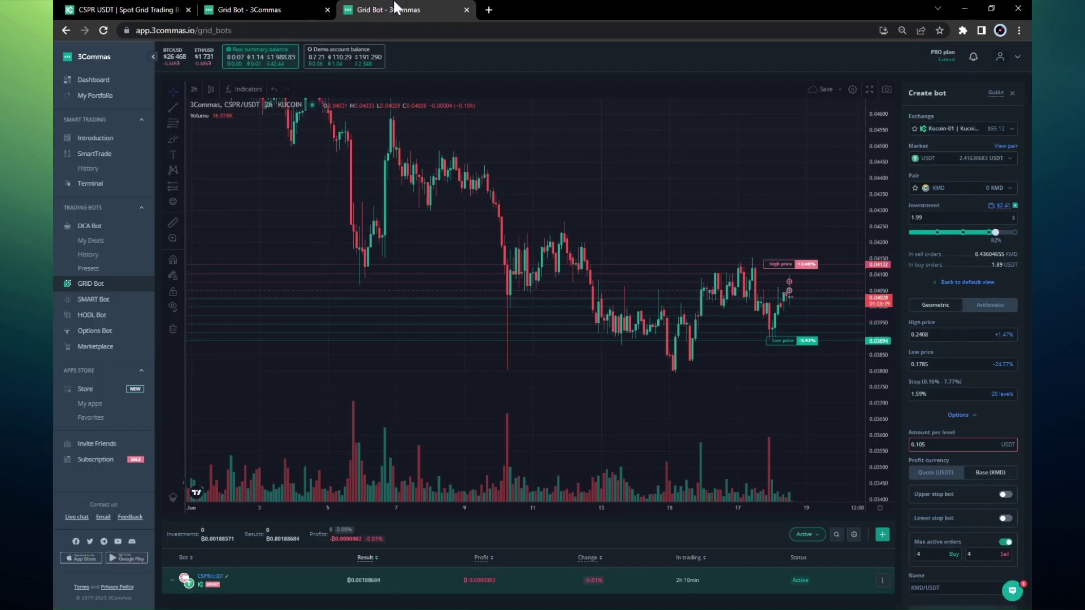